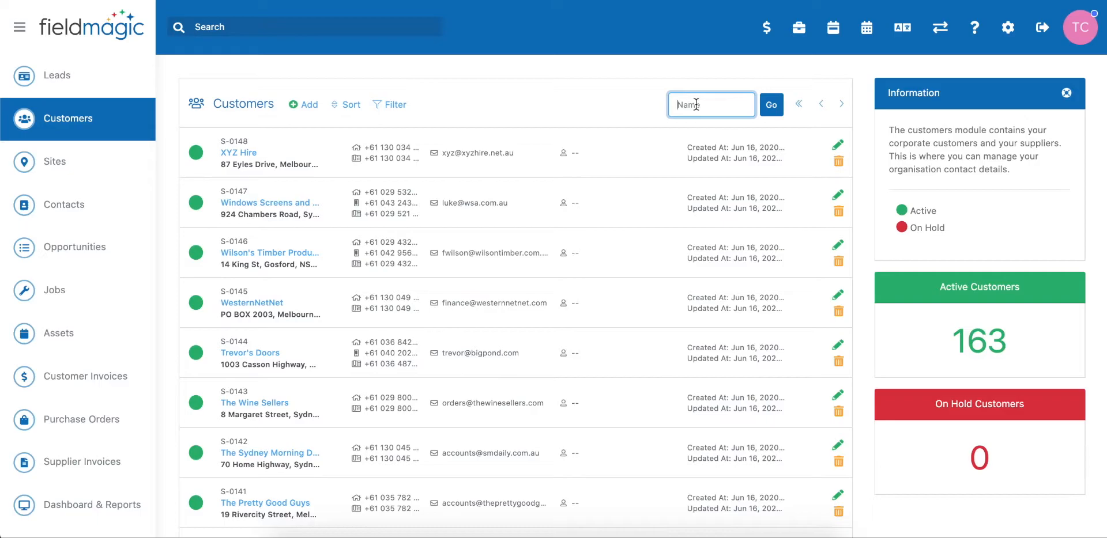
# - Search the customers for "ace secu" and open the Ace Security customer record
pyautogui.write('ace secu')
pyautogui.click(772, 108)
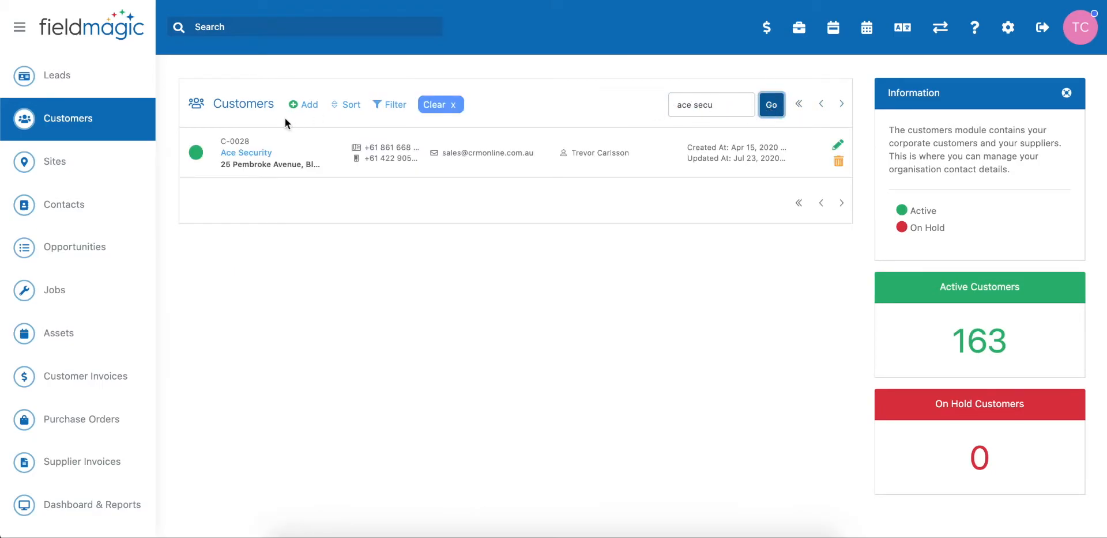
pyautogui.click(249, 152)
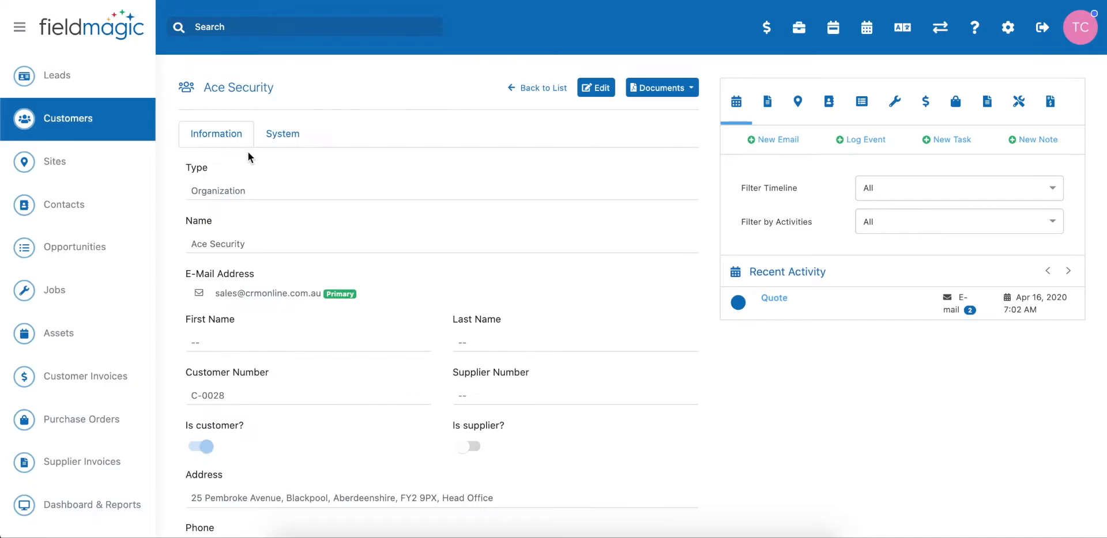
# - Open the customer's recurring jobs and start creating a new recurring job
pyautogui.click(1019, 106)
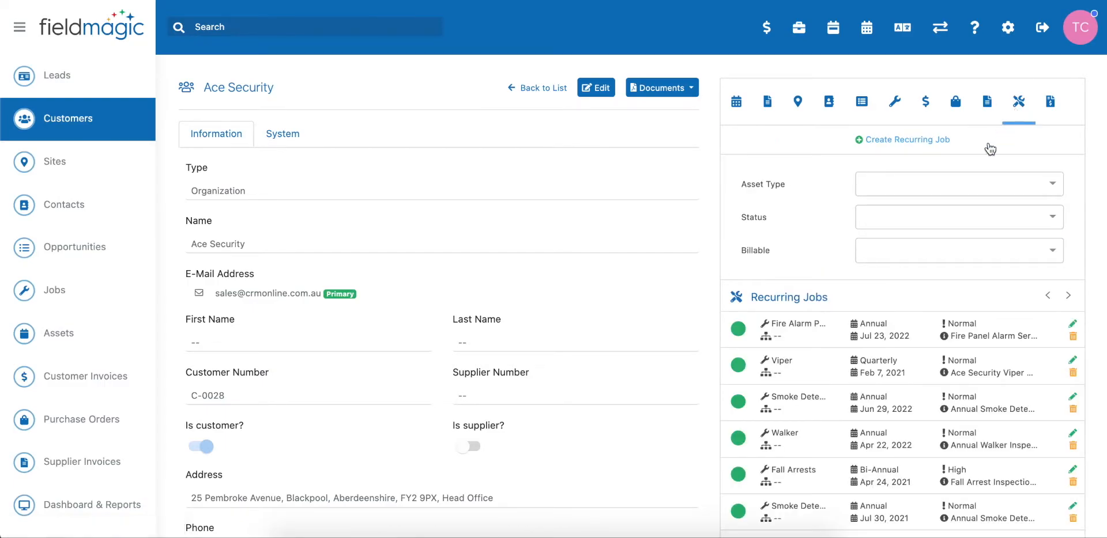
pyautogui.scroll(-1, 919, 217)
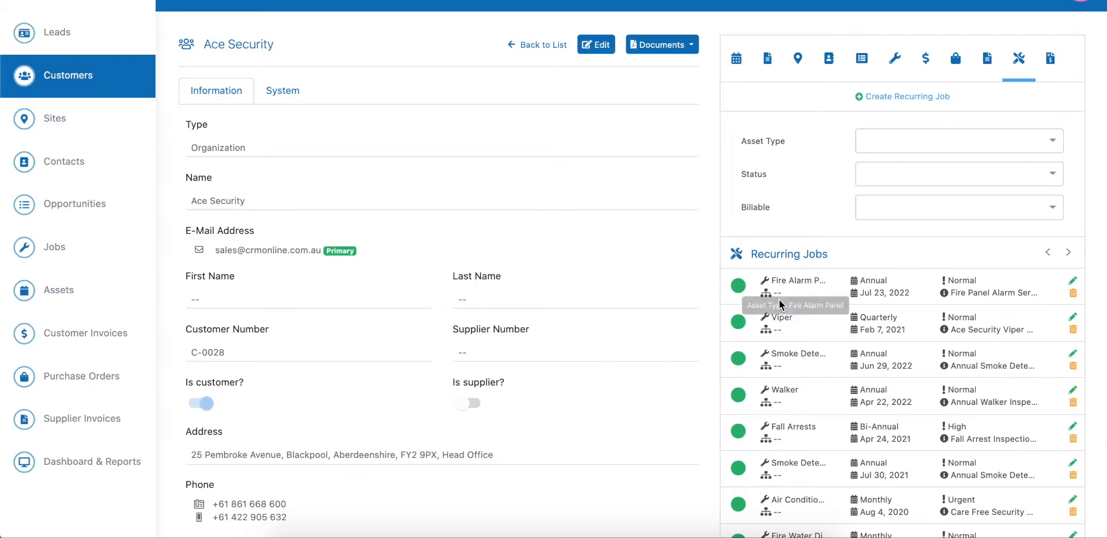
pyautogui.scroll(1, 977, 277)
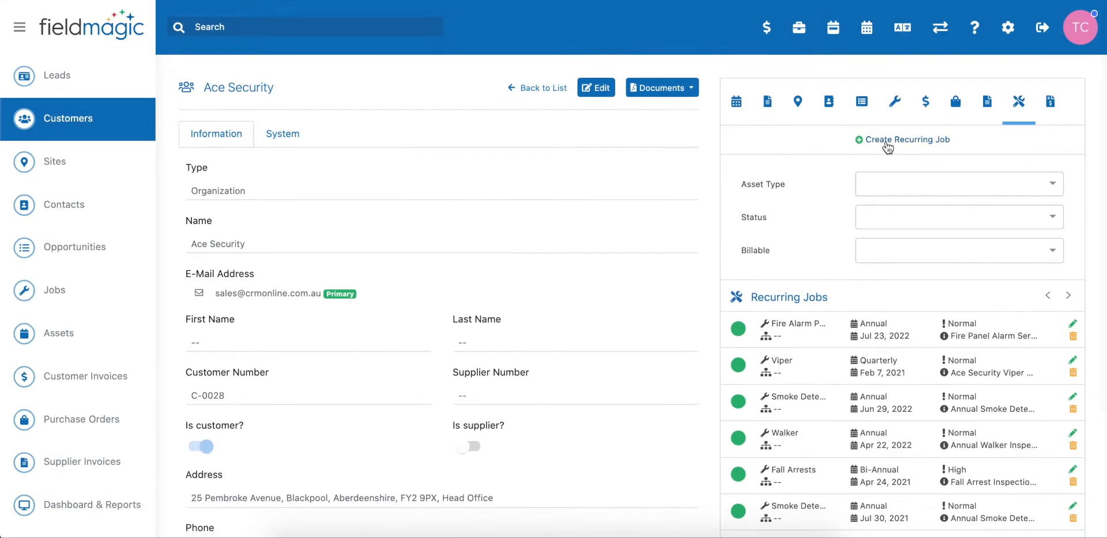
pyautogui.click(905, 144)
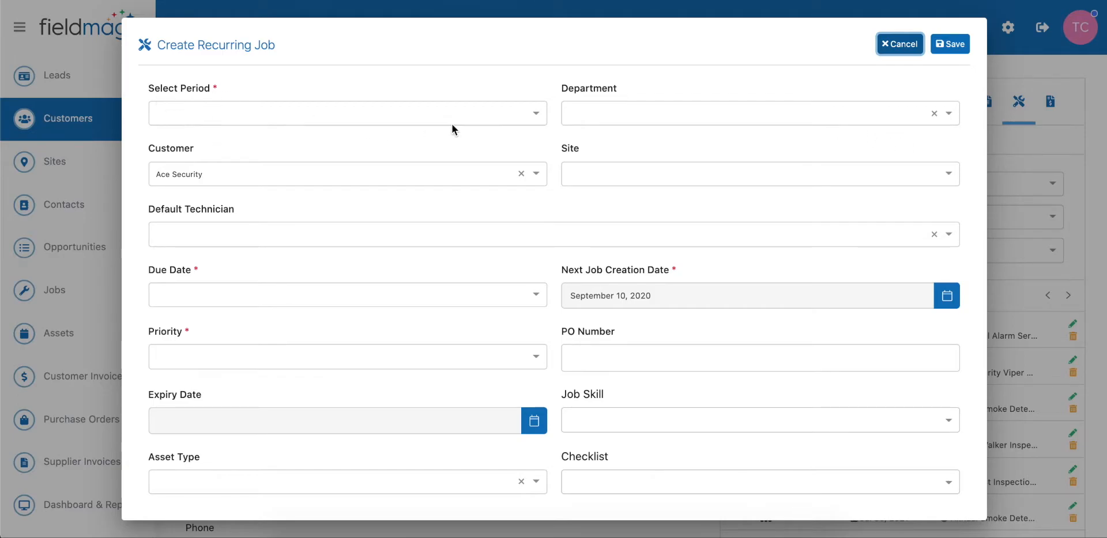
# - Set the period to Monthly and the site to 1150 Indian Springs Road, Indiana, PA, 15701 - Head office
pyautogui.click(475, 119)
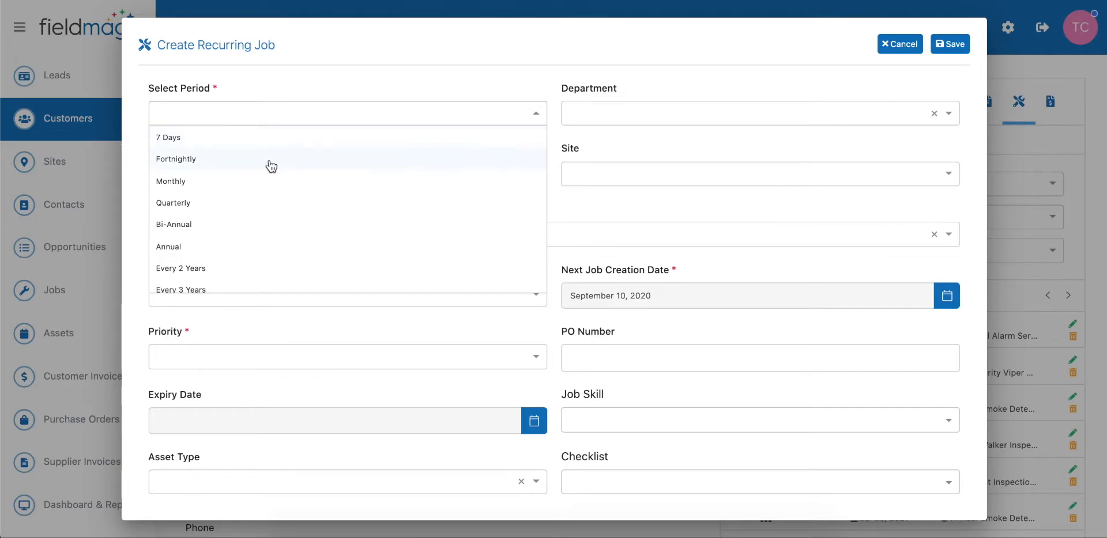
pyautogui.click(177, 181)
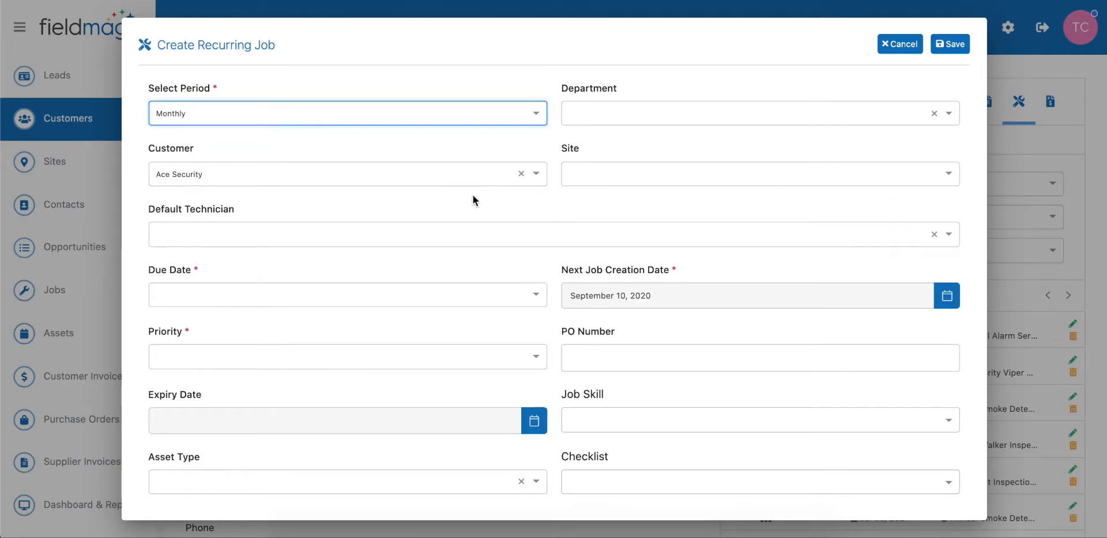
pyautogui.scroll(-1, 473, 199)
pyautogui.click(619, 152)
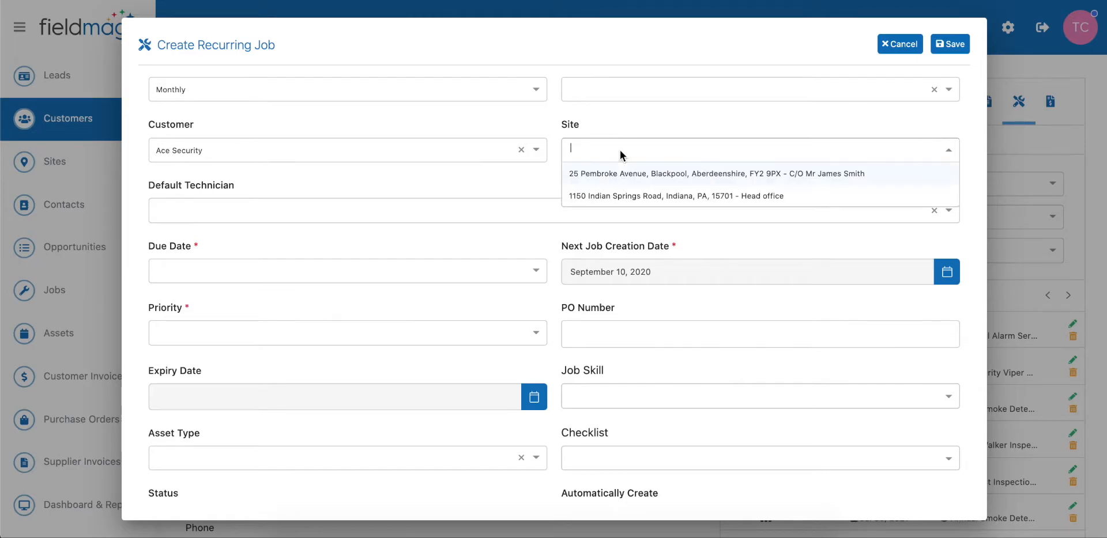
pyautogui.click(634, 199)
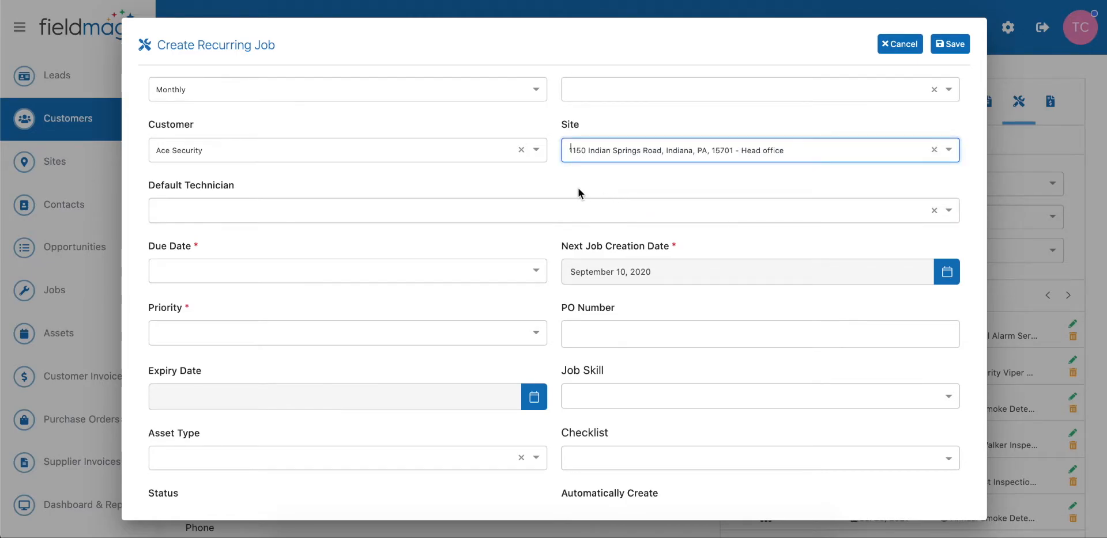
# - Set the next job creation date to September 30, 2020 and the due date to Same Day
pyautogui.scroll(-3, 578, 188)
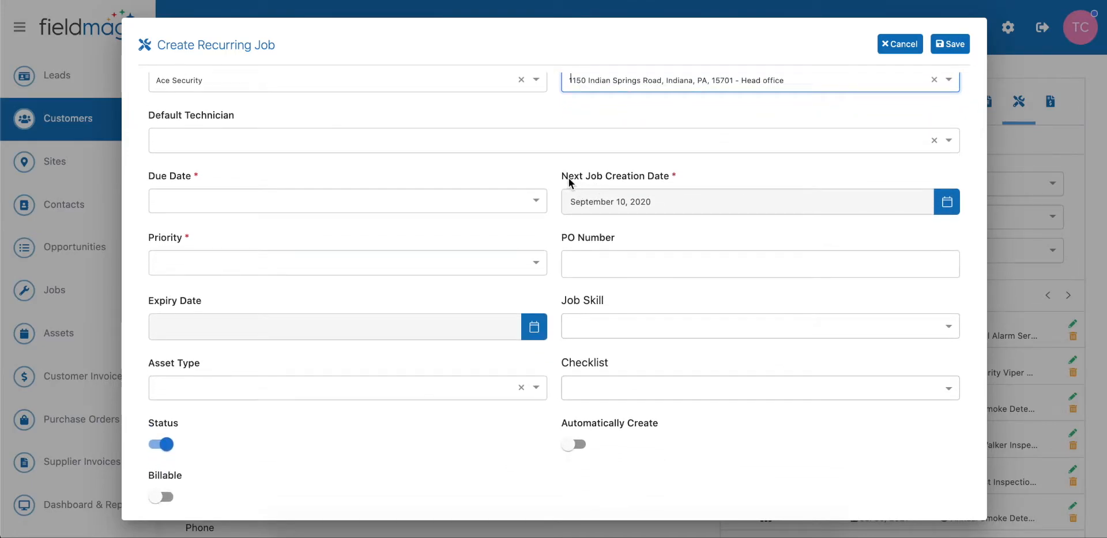
pyautogui.click(946, 205)
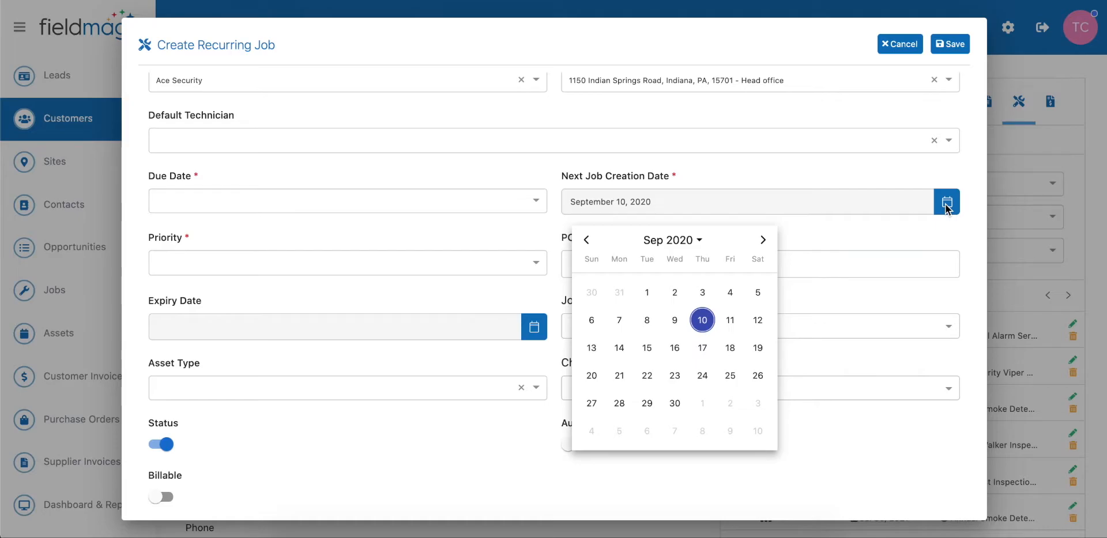
pyautogui.click(678, 403)
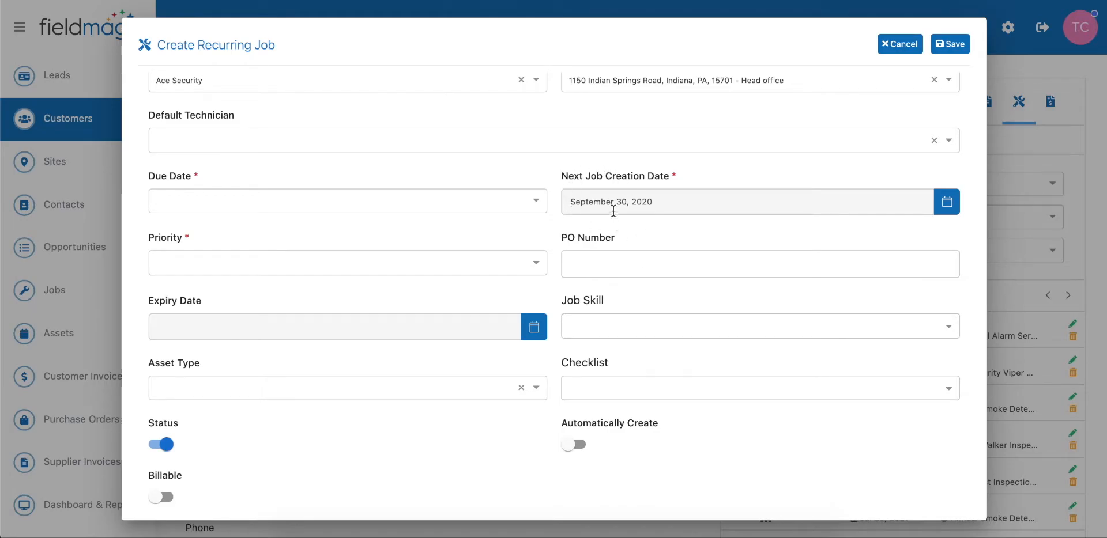
pyautogui.scroll(3, 622, 205)
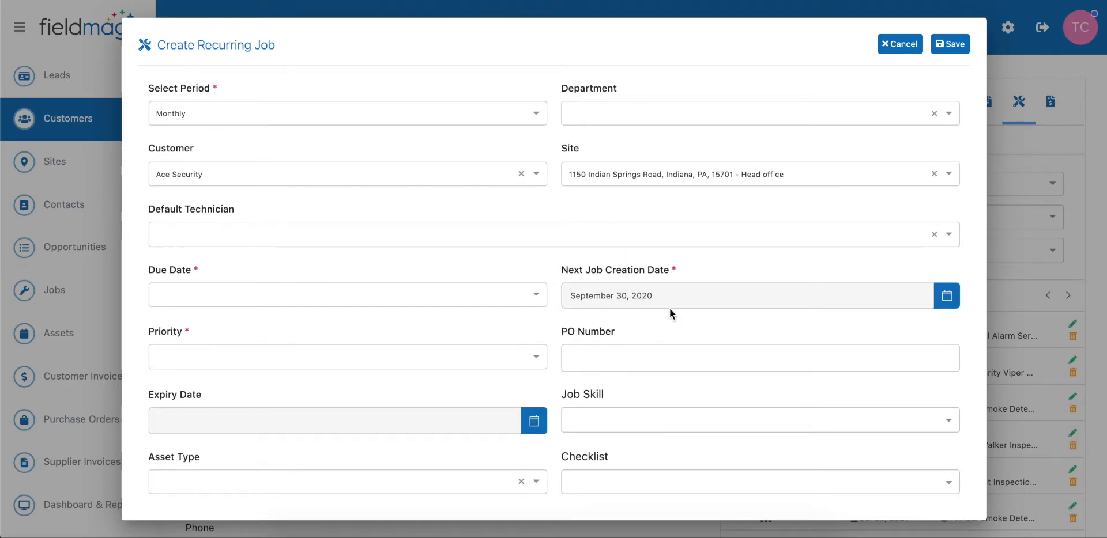
pyautogui.click(206, 291)
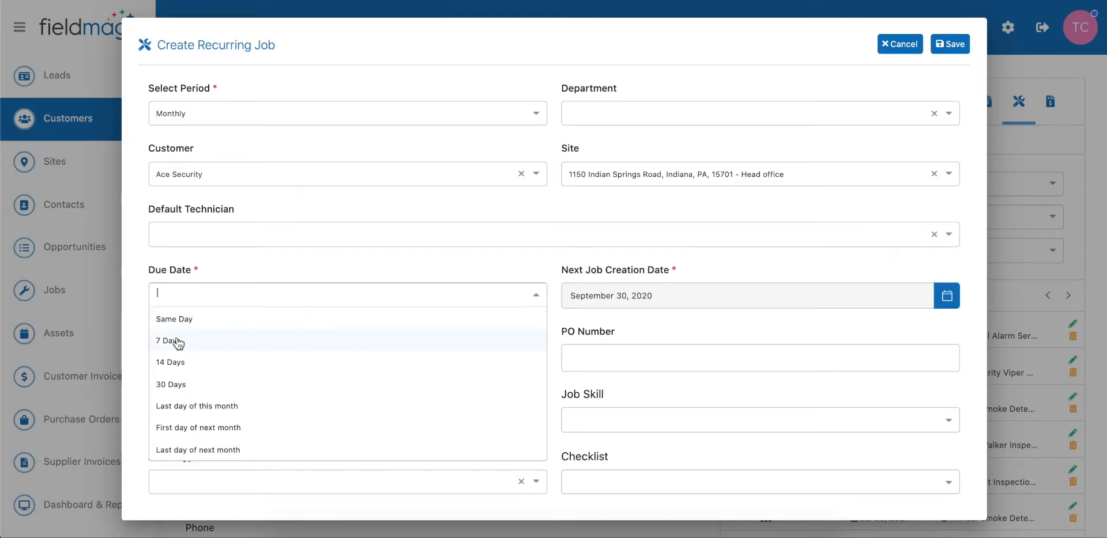
pyautogui.click(187, 323)
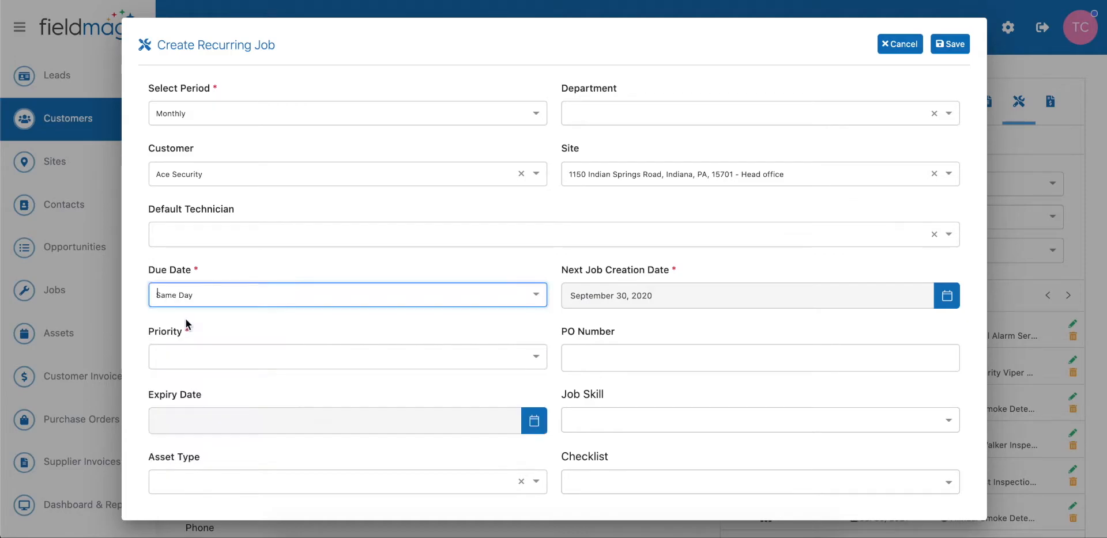
# - Set the priority to Normal and the asset type to Air Conditioning Unit
pyautogui.scroll(-2, 311, 317)
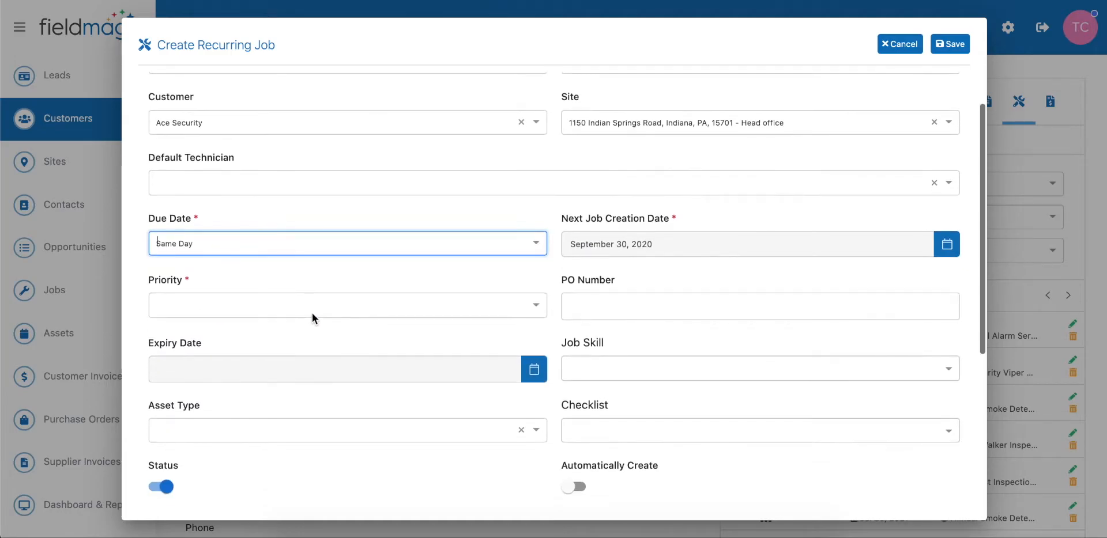
pyautogui.click(286, 292)
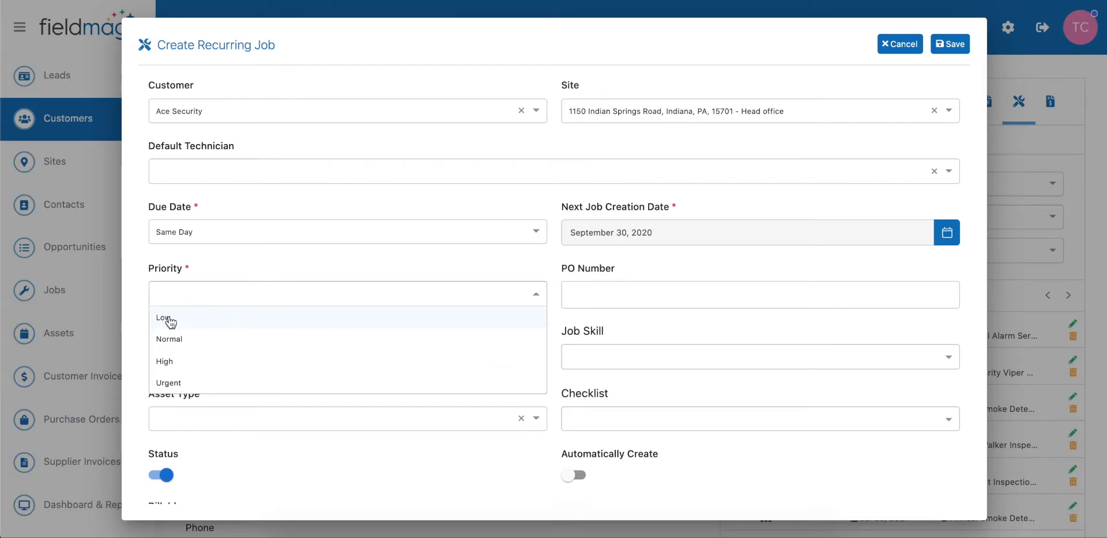
pyautogui.click(193, 341)
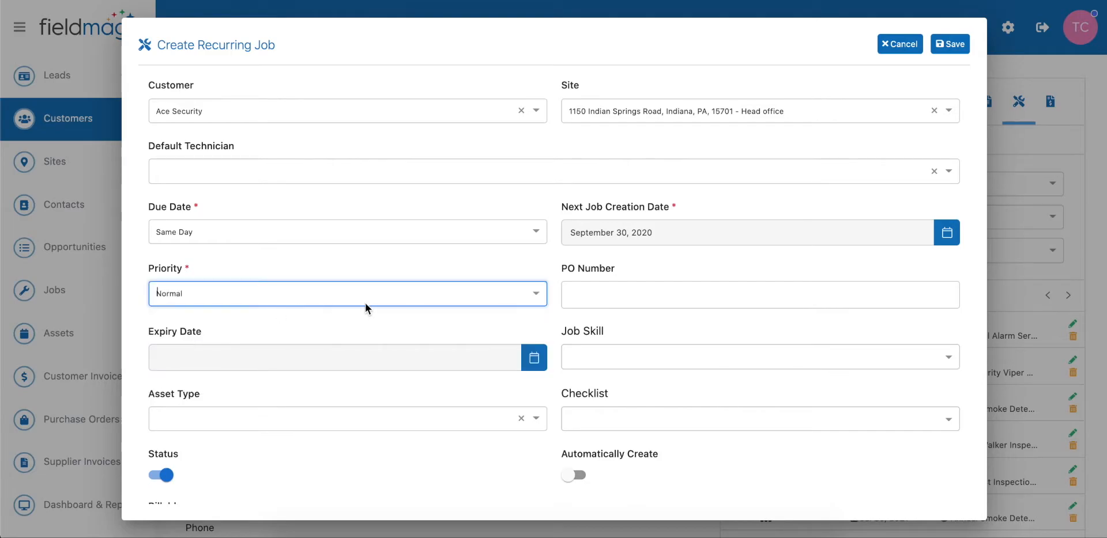
pyautogui.scroll(-2, 365, 303)
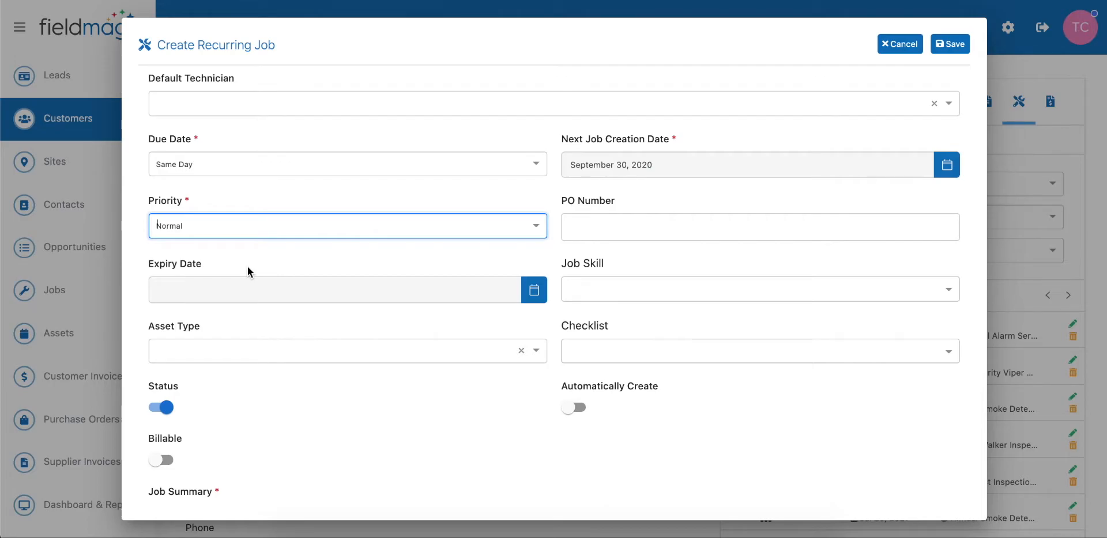
pyautogui.scroll(-1, 211, 303)
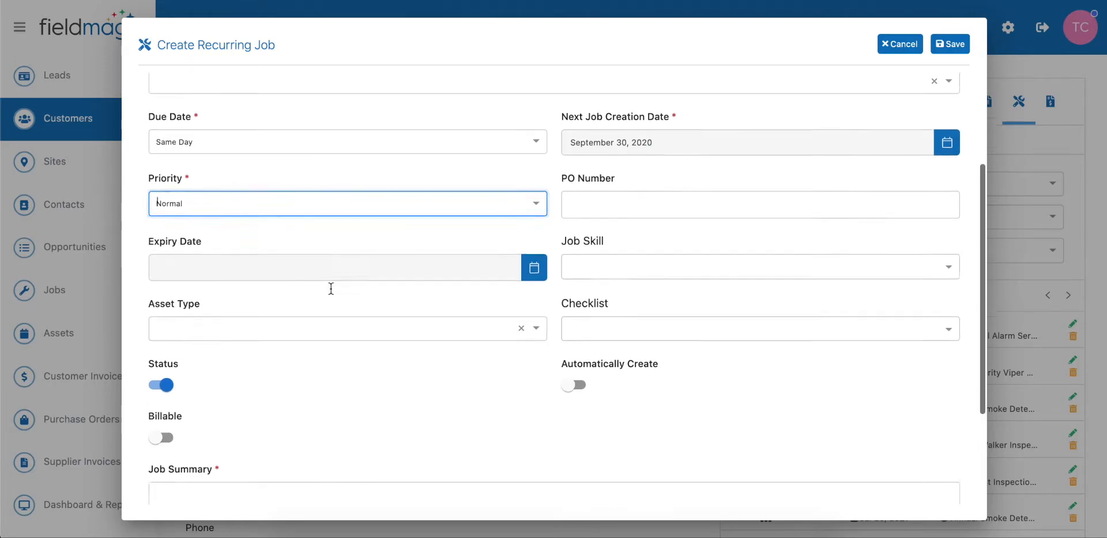
pyautogui.click(358, 317)
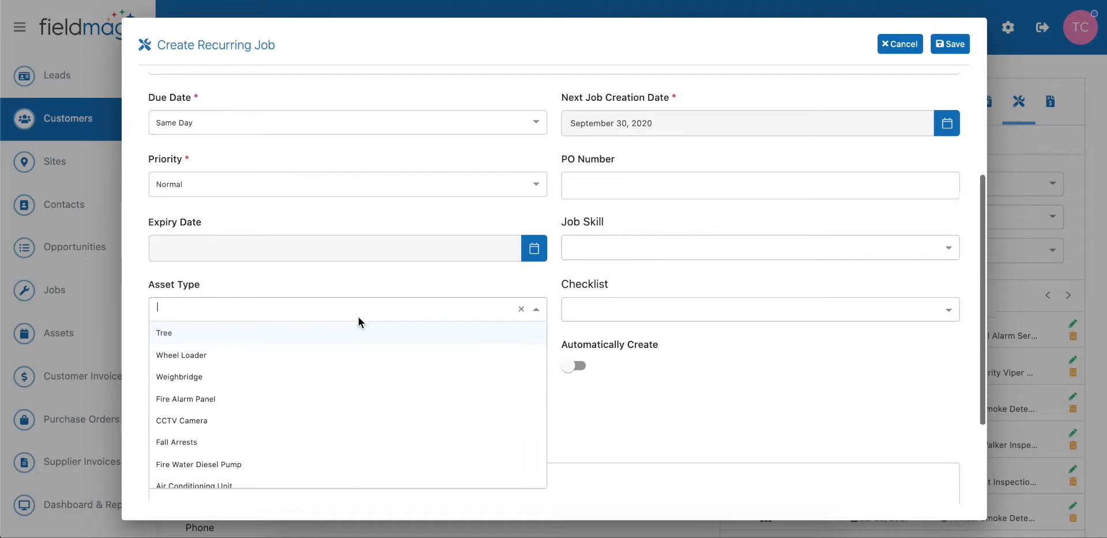
pyautogui.scroll(-3, 358, 317)
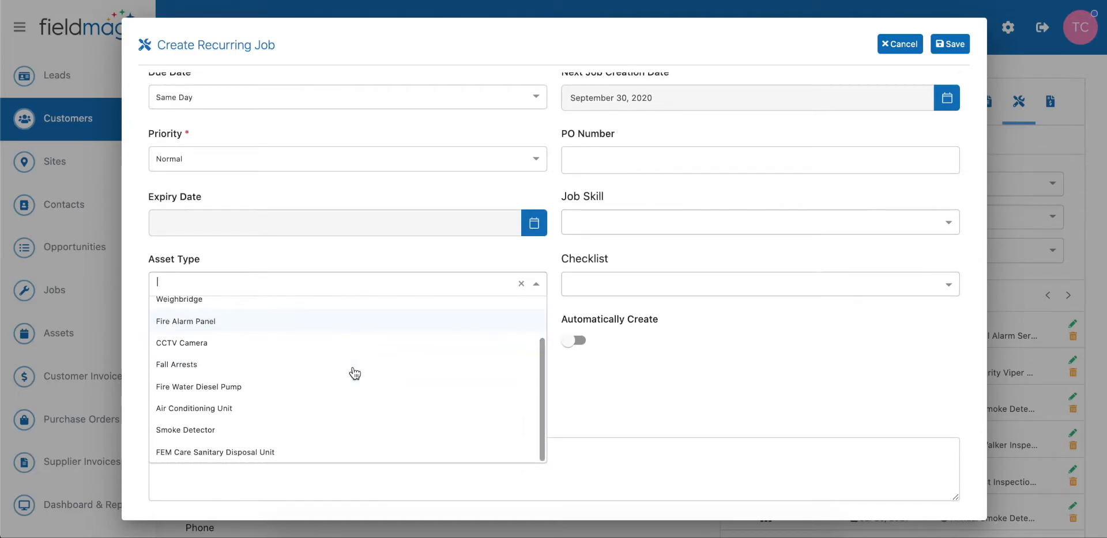
pyautogui.click(233, 414)
pyautogui.scroll(1, 482, 368)
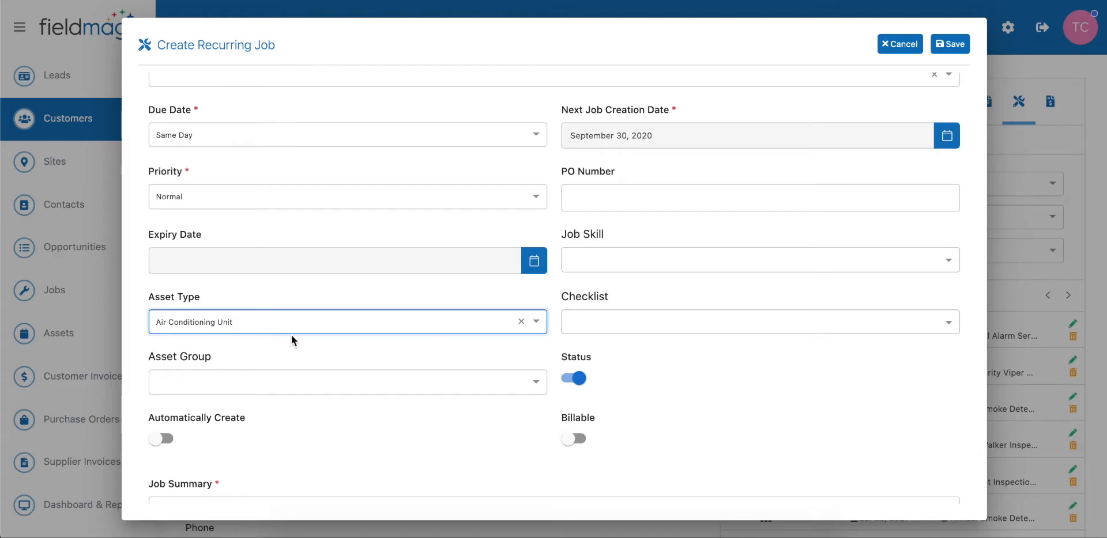
# - Add the Temperature Checklist to the job's checklist
pyautogui.click(684, 404)
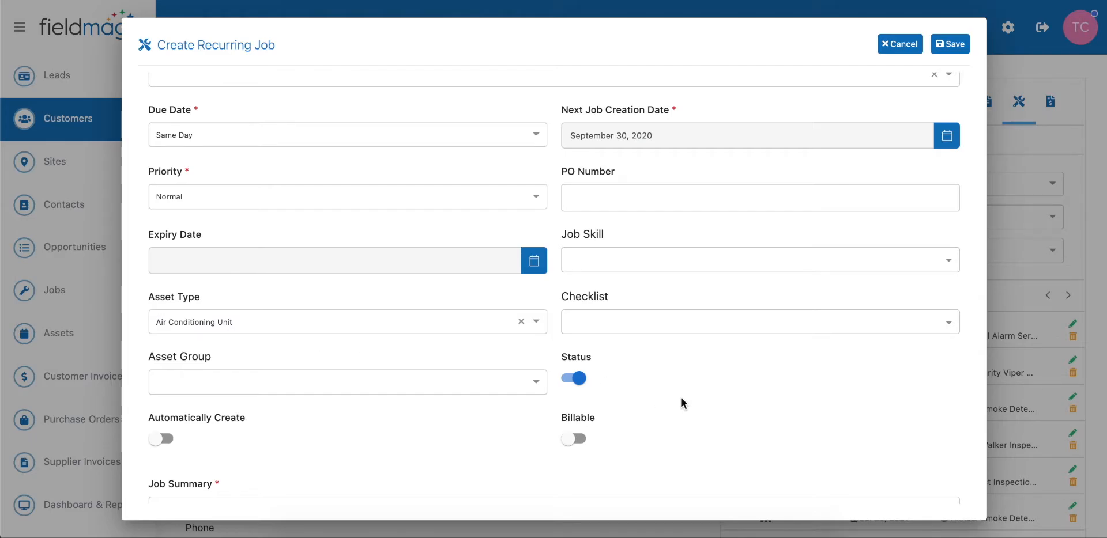
pyautogui.click(626, 320)
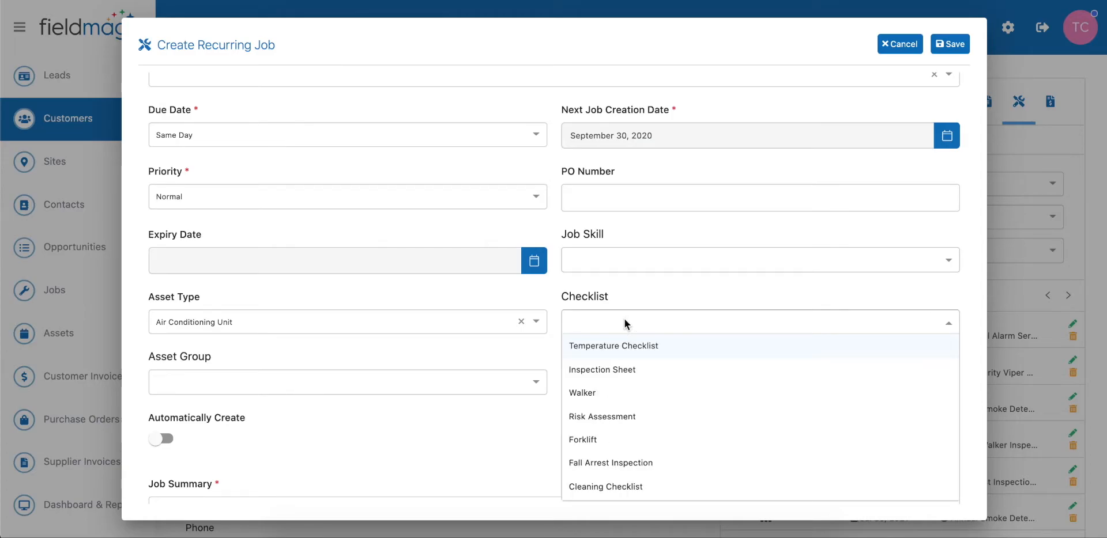
pyautogui.click(625, 349)
pyautogui.click(687, 295)
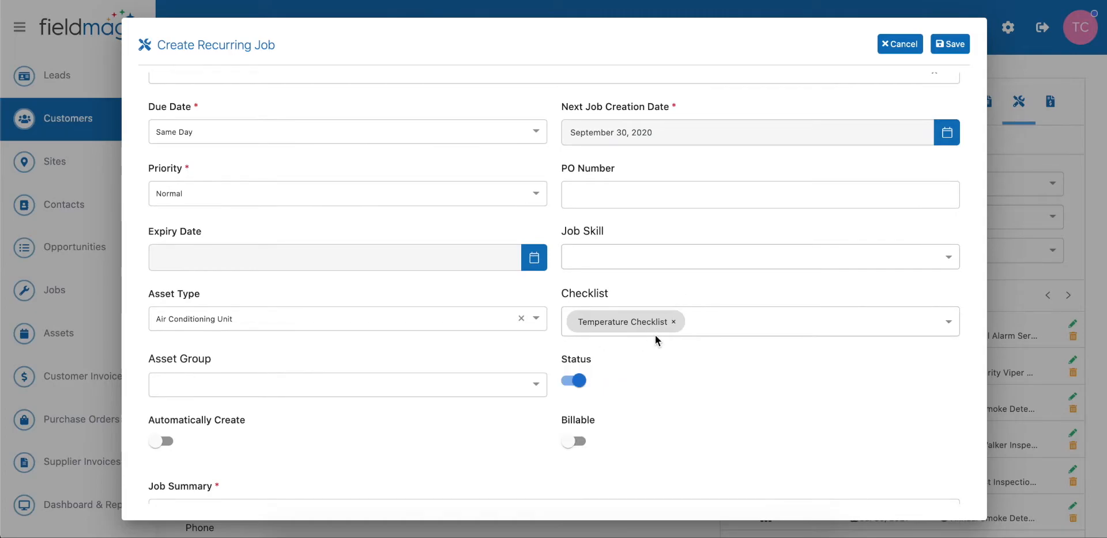
# - Make the recurring job billable with an amount of 125
pyautogui.scroll(-3, 676, 340)
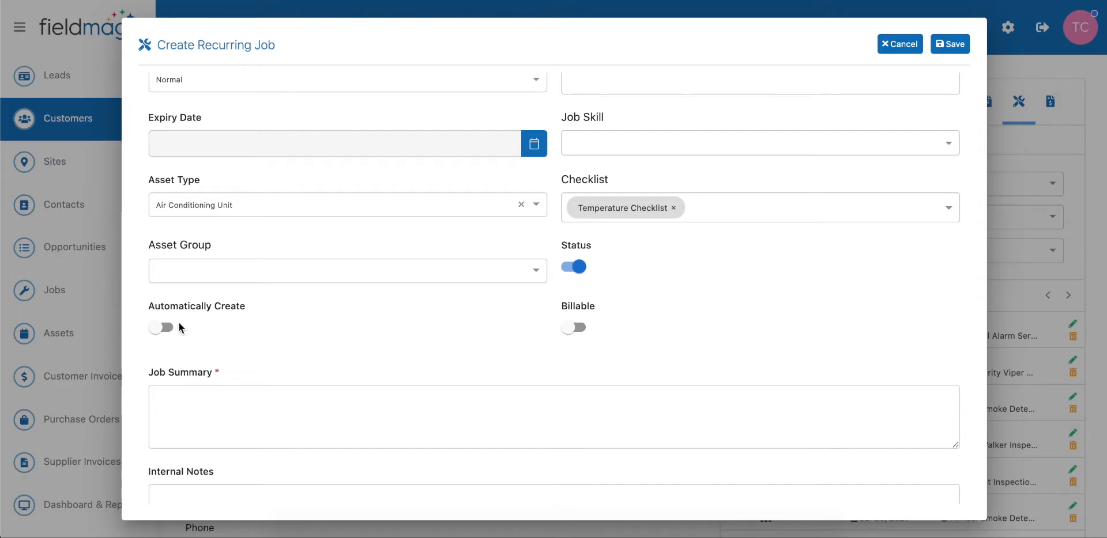
pyautogui.click(577, 331)
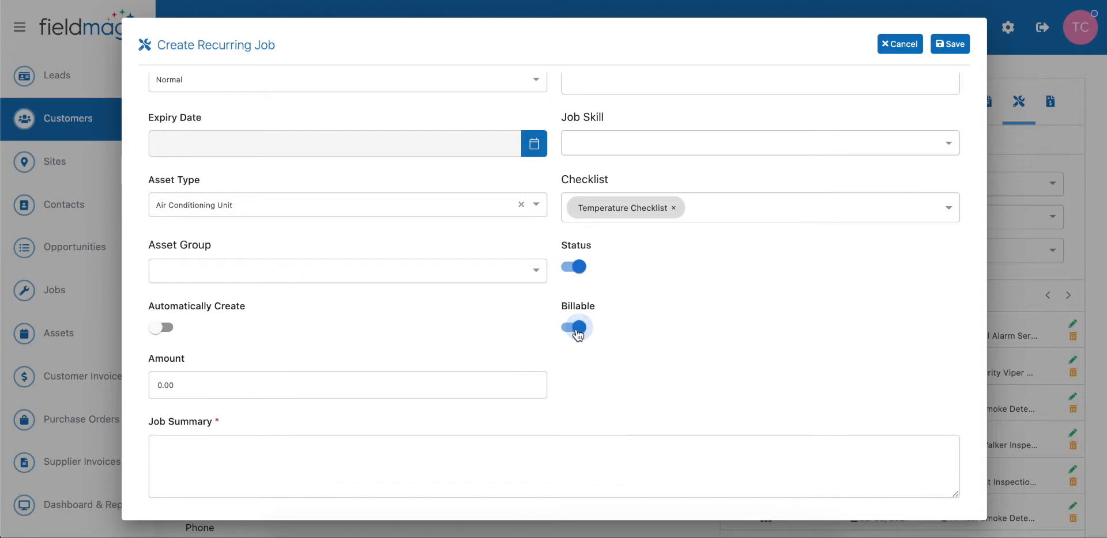
pyautogui.click(222, 383)
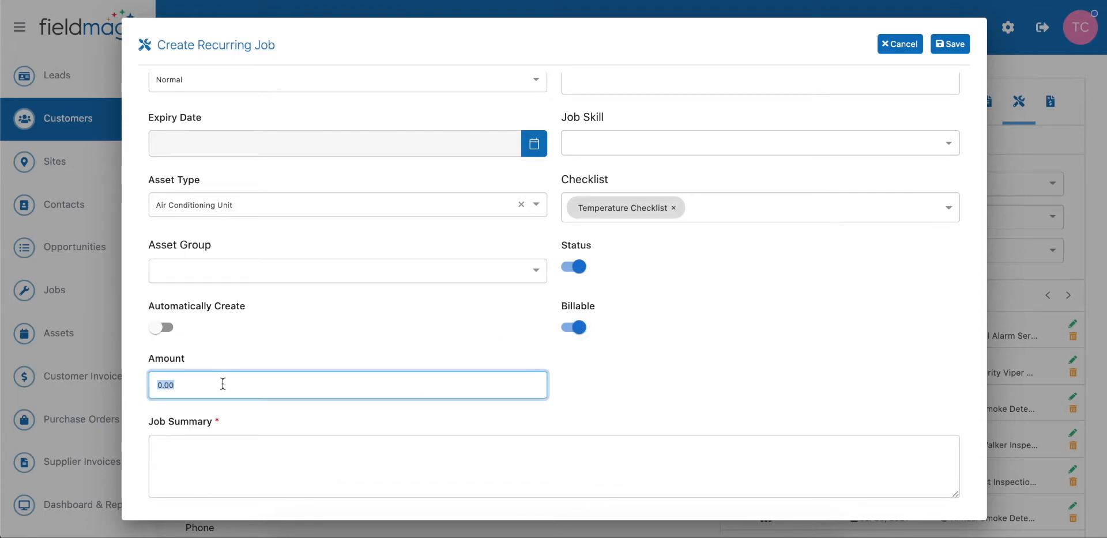
pyautogui.write('125')
pyautogui.click(662, 370)
# - Enter "Monthly Air Con Service" as the job summary
pyautogui.scroll(-1, 662, 371)
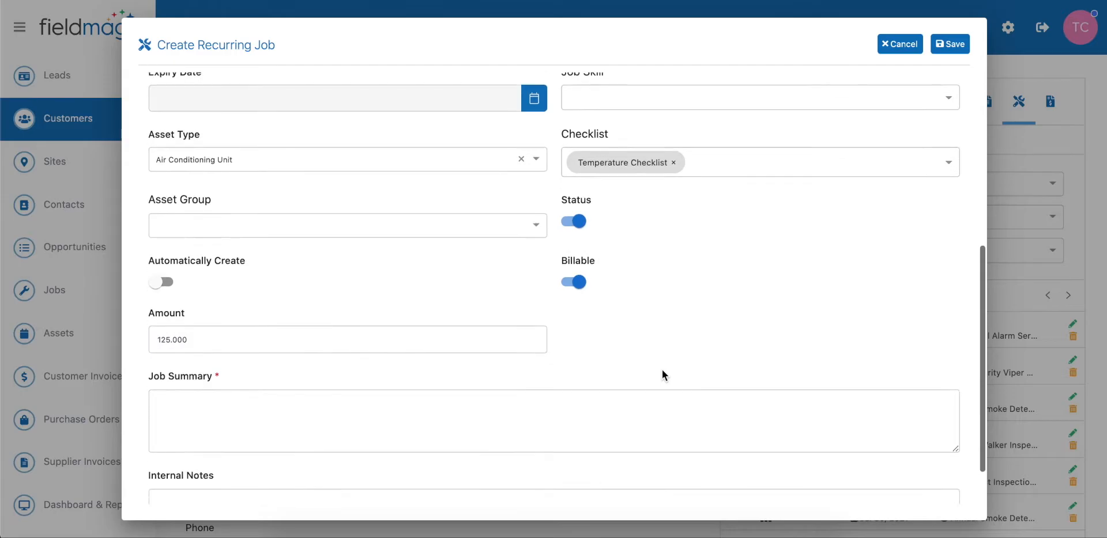
pyautogui.click(290, 402)
pyautogui.write('Mo')
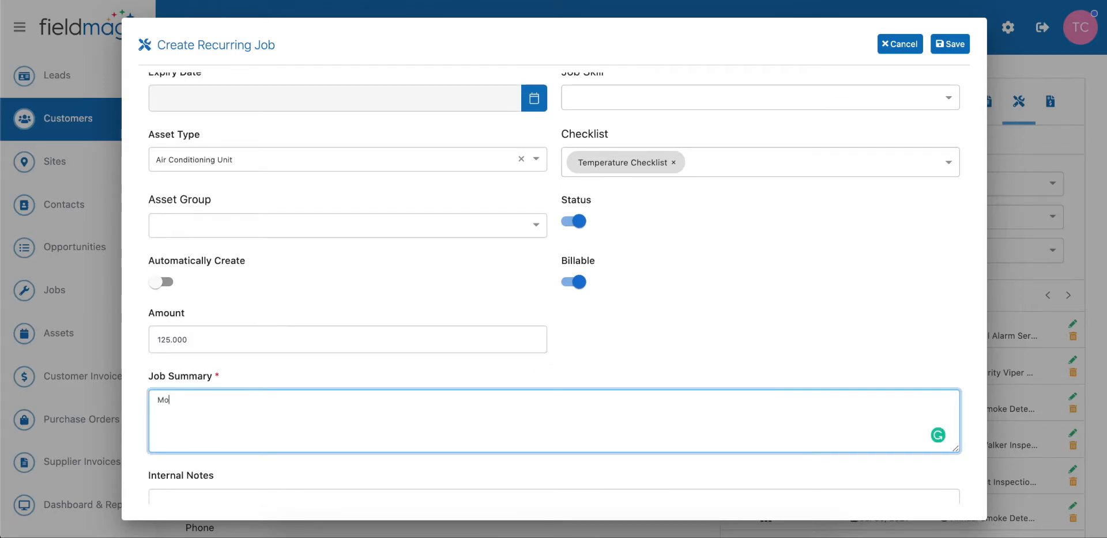
pyautogui.write('nthly Air Con Service')
# - Enter 271919 as the PO number
pyautogui.scroll(-1, 475, 378)
pyautogui.scroll(6, 474, 376)
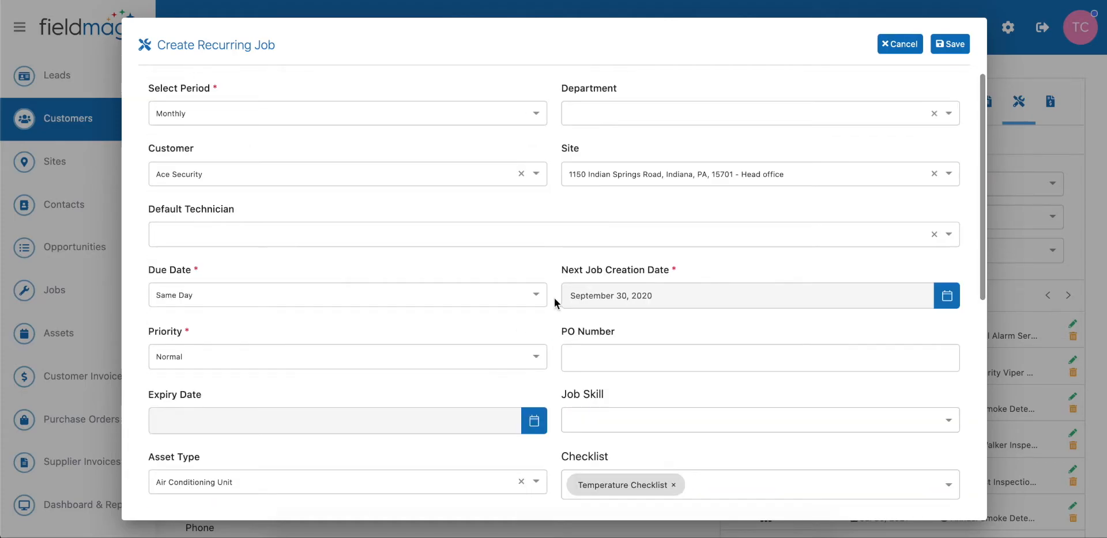
pyautogui.click(600, 358)
pyautogui.write('271919')
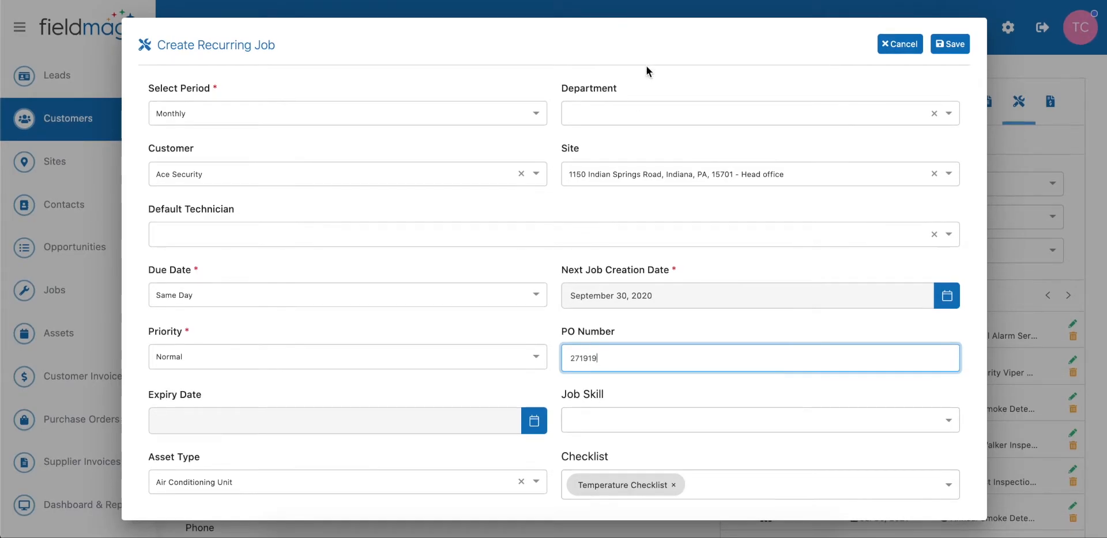
# - Set the department to Sales Department, save the recurring job and confirm continuing despite the existing asset type
pyautogui.click(773, 113)
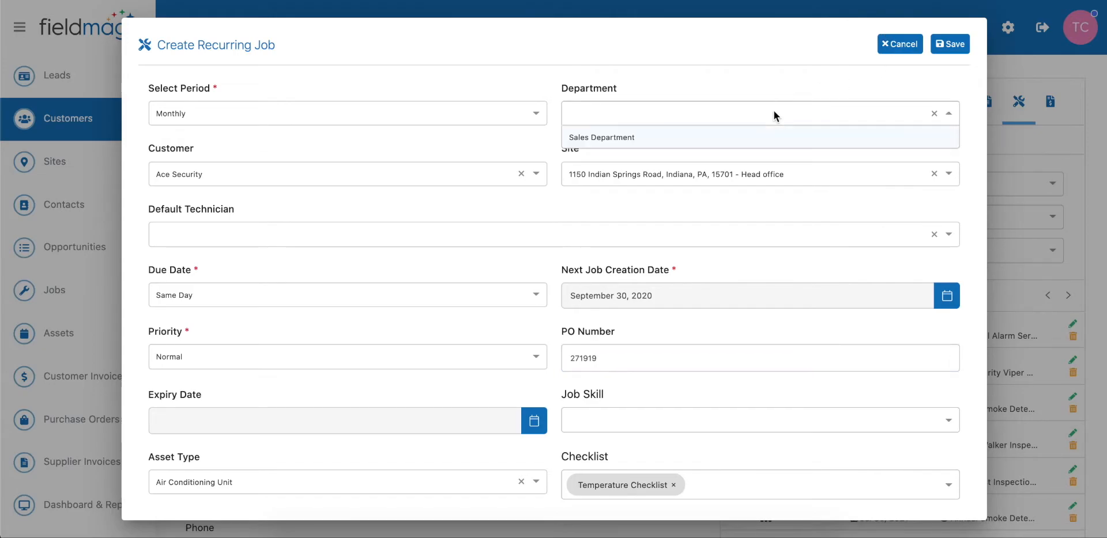
pyautogui.click(637, 138)
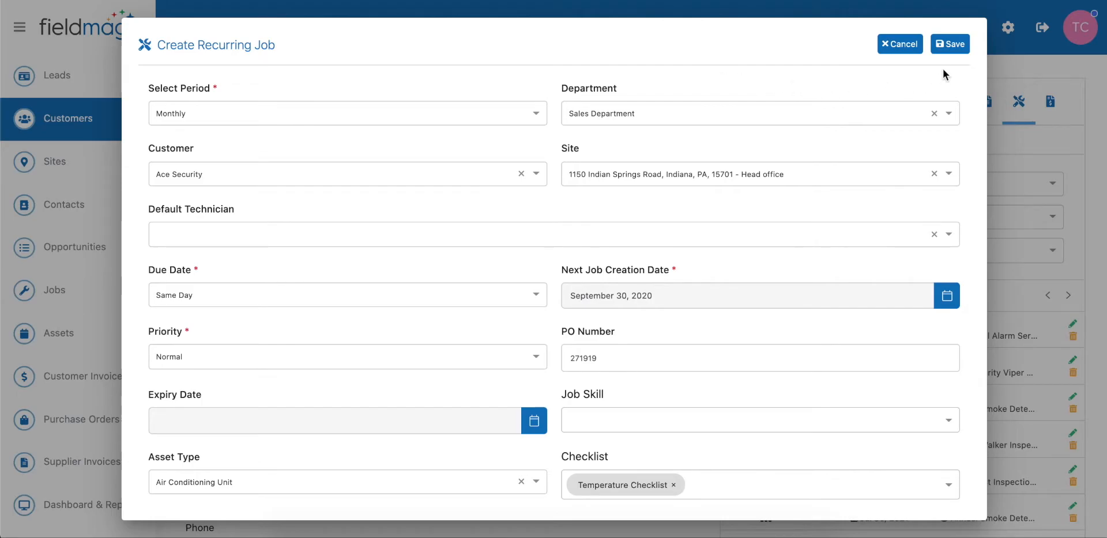
pyautogui.click(949, 46)
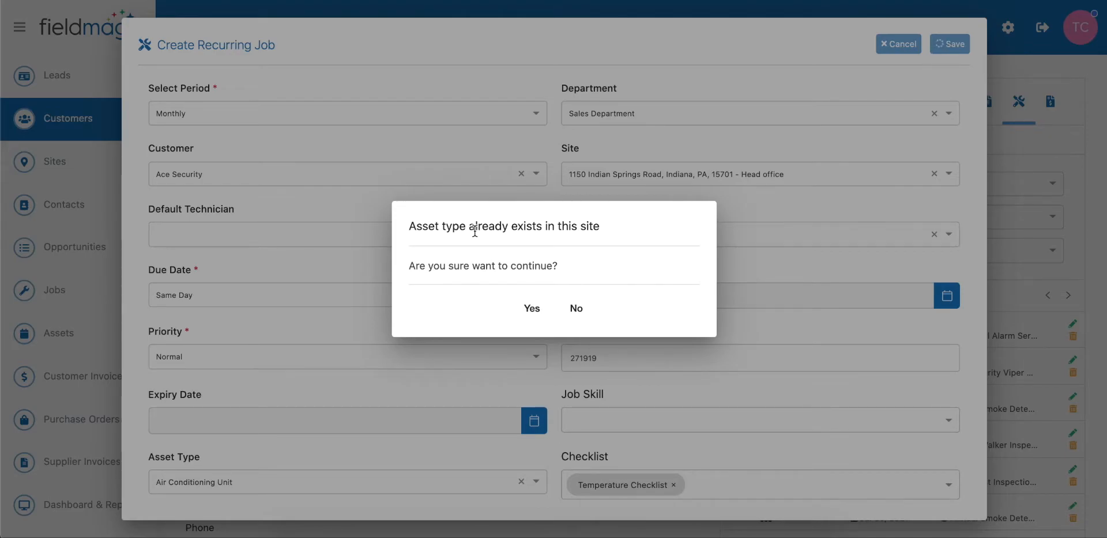
pyautogui.click(531, 309)
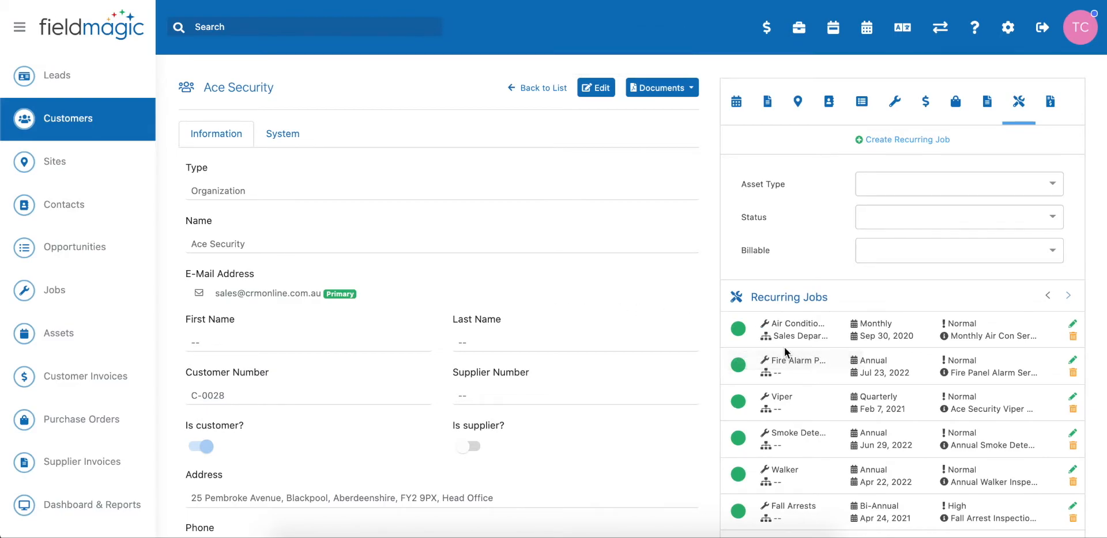
# - Open the recurring job scheduler, filter next job dates to Next 30 Days, select all listed jobs and generate them
pyautogui.scroll(-2, 750, 348)
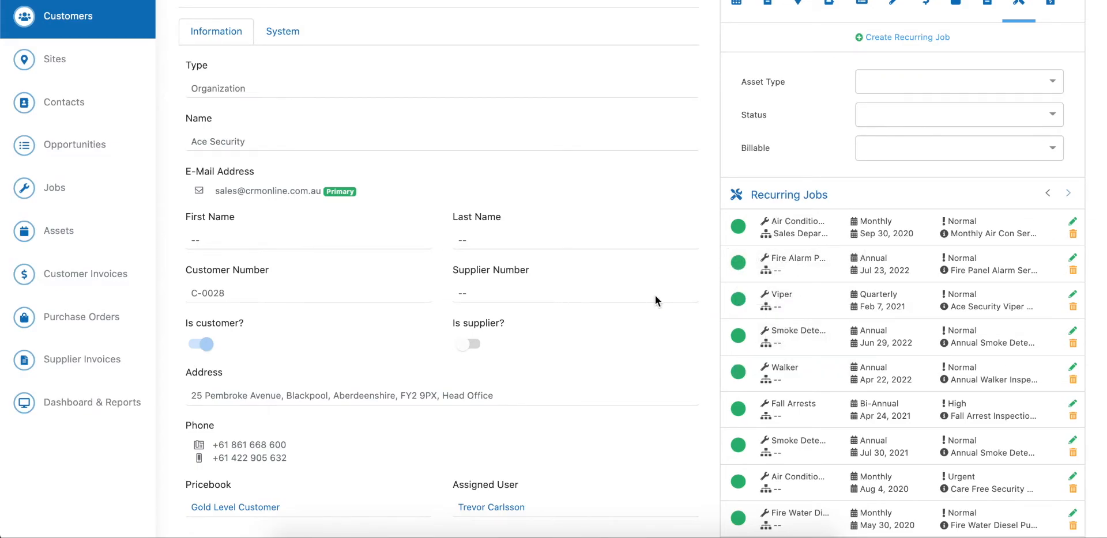
pyautogui.scroll(2, 656, 300)
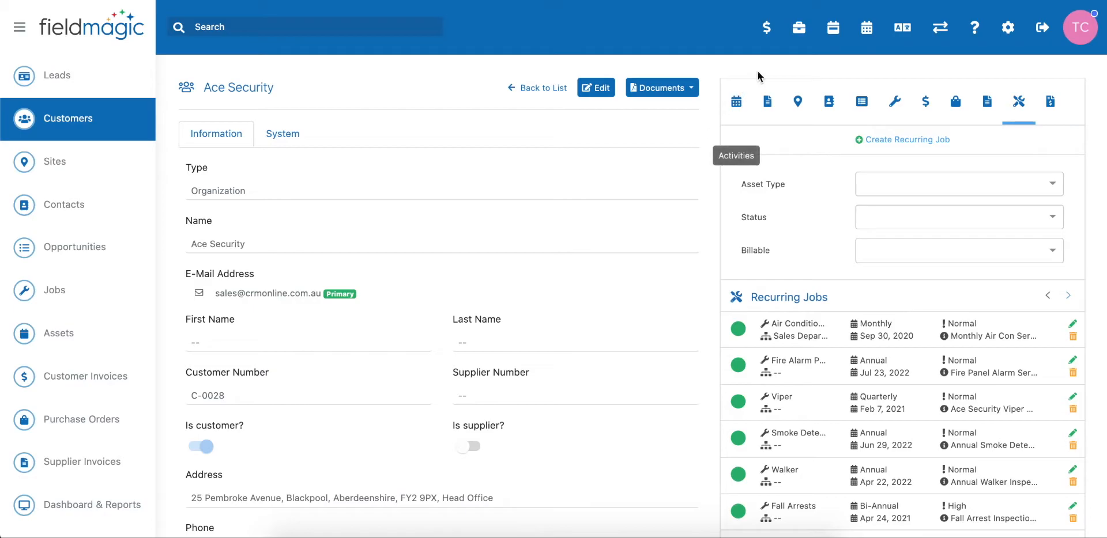
pyautogui.click(799, 29)
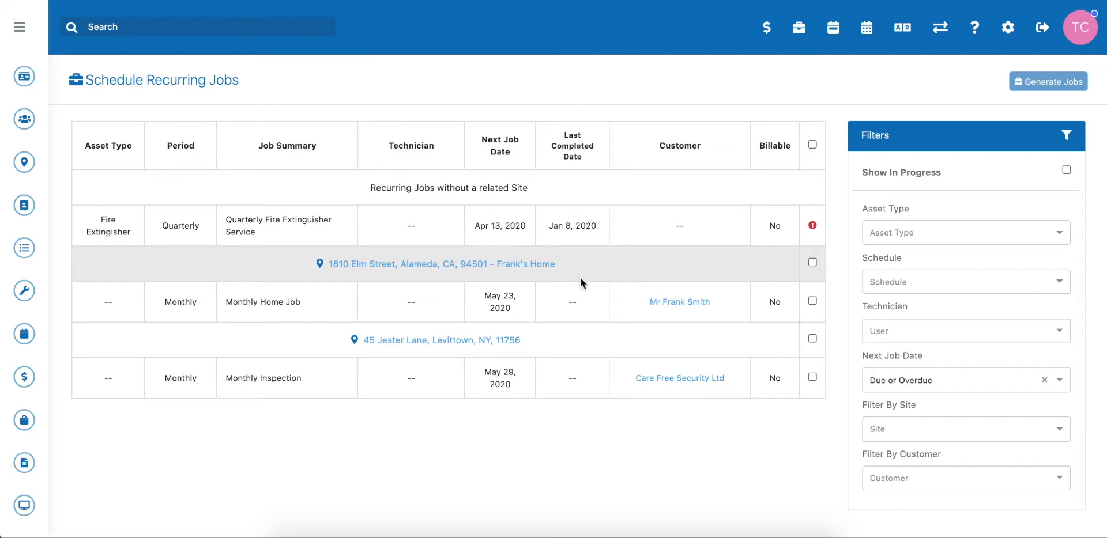
pyautogui.click(955, 384)
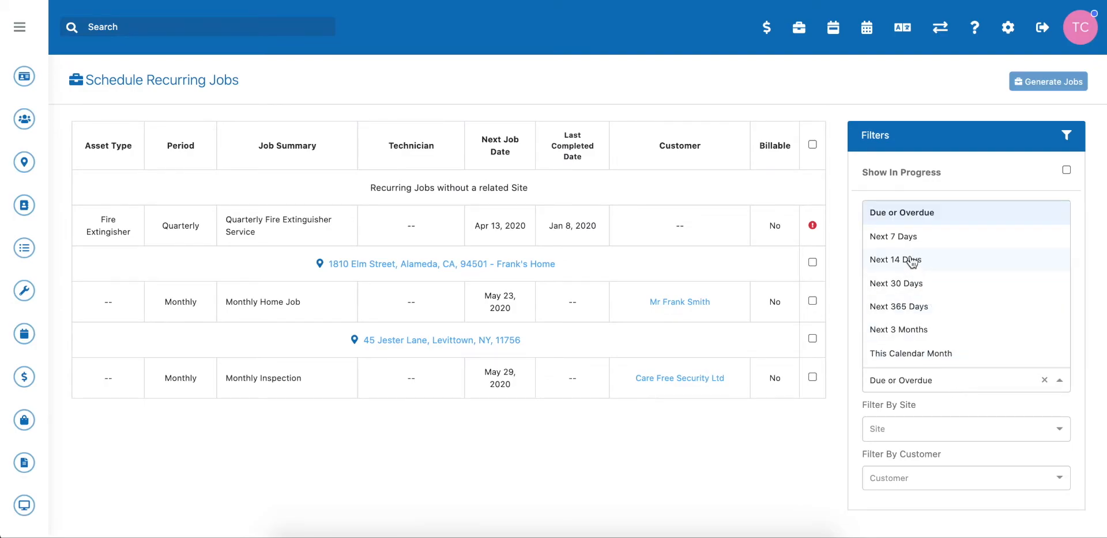
pyautogui.click(911, 262)
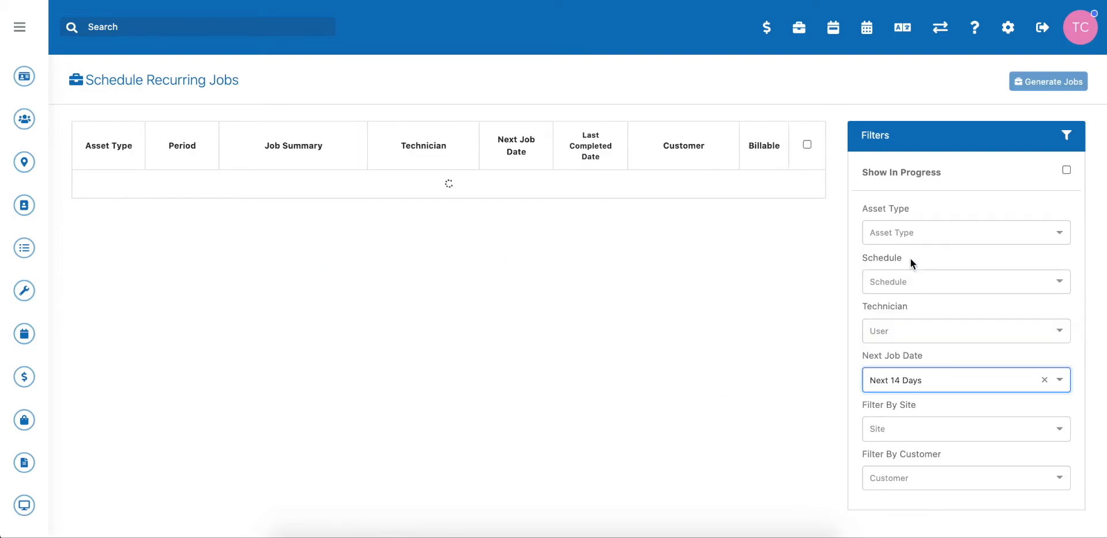
pyautogui.click(953, 375)
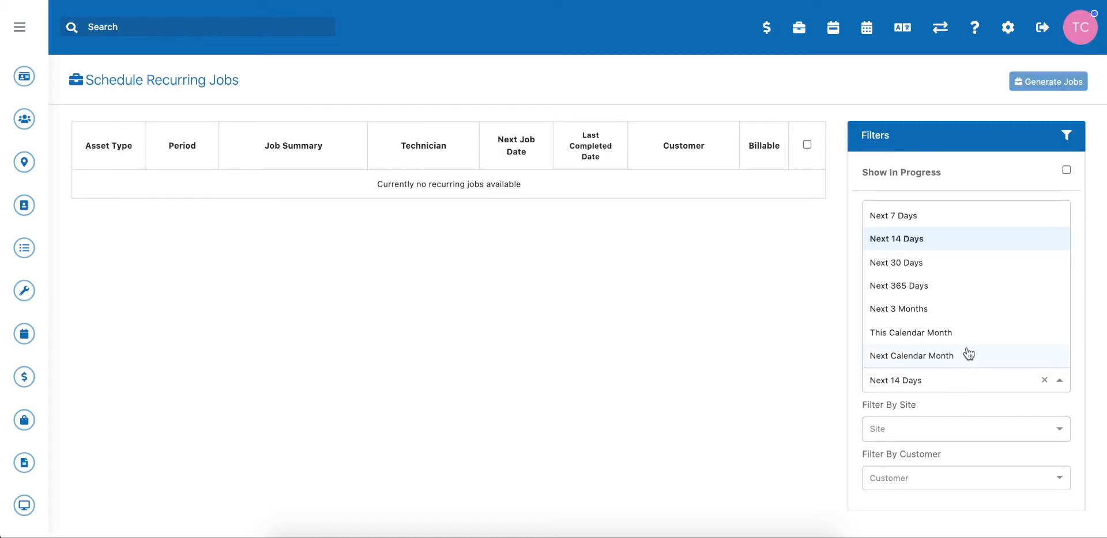
pyautogui.click(911, 264)
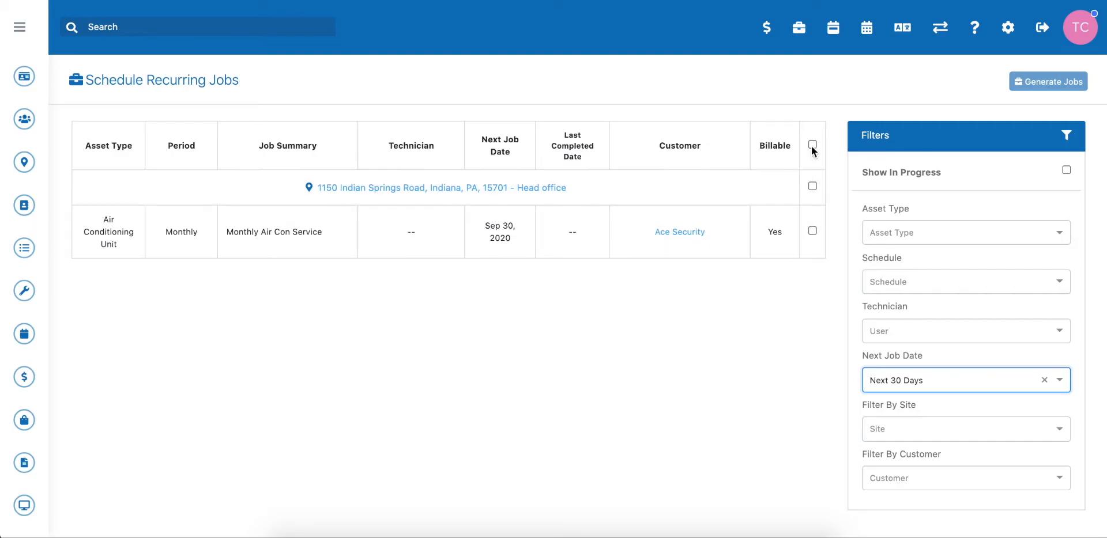
pyautogui.click(812, 145)
pyautogui.click(1045, 84)
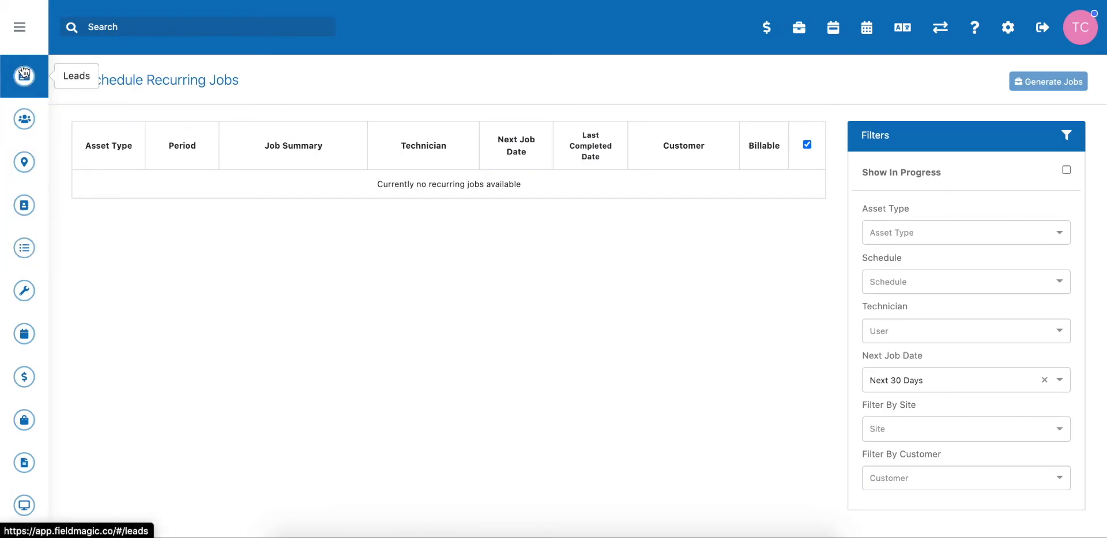
# - Open job #000219 from the list of all jobs awaiting scheduling
pyautogui.click(20, 28)
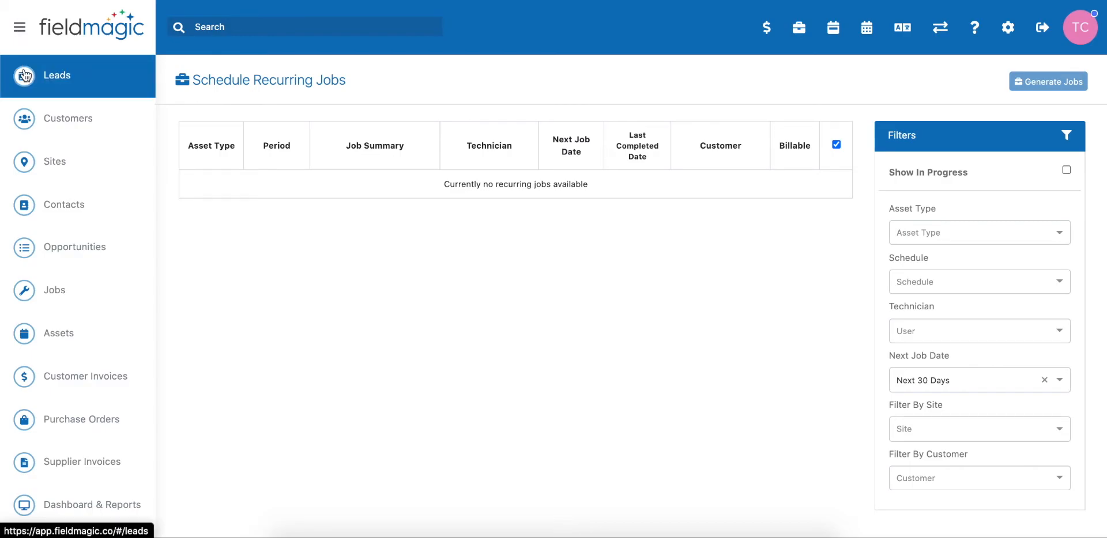
pyautogui.click(51, 293)
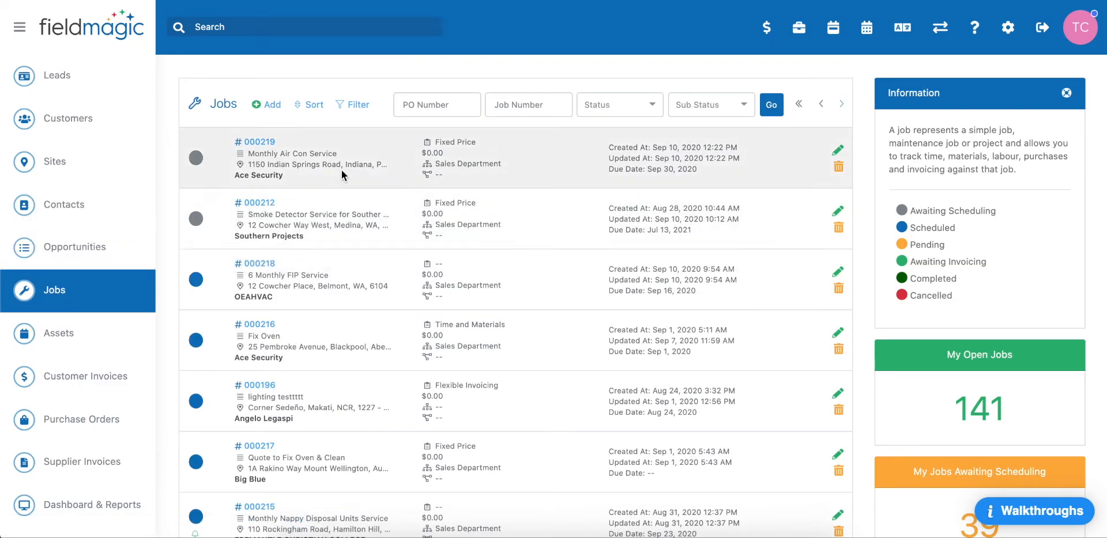
pyautogui.click(358, 107)
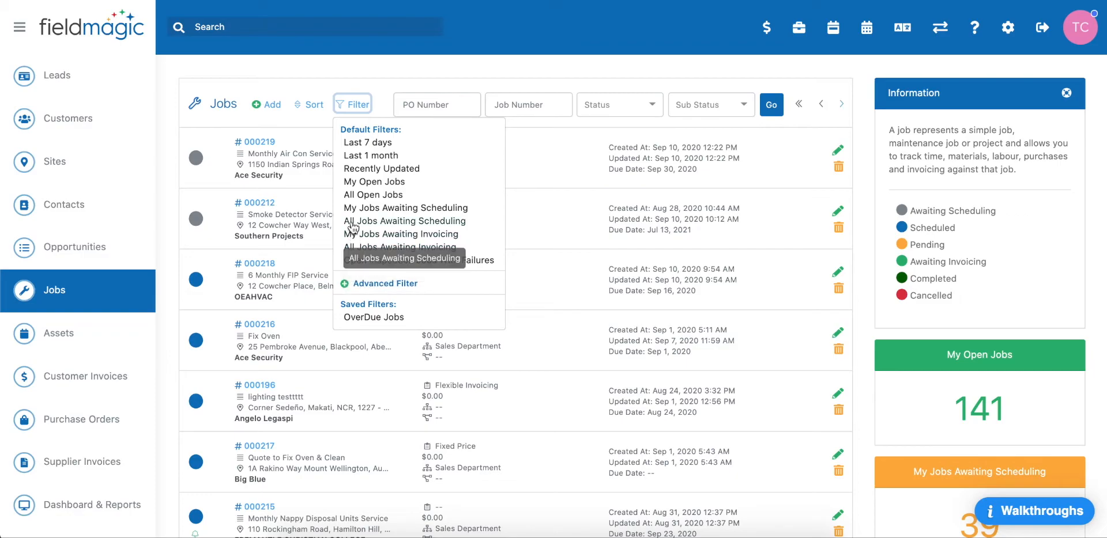
pyautogui.click(410, 222)
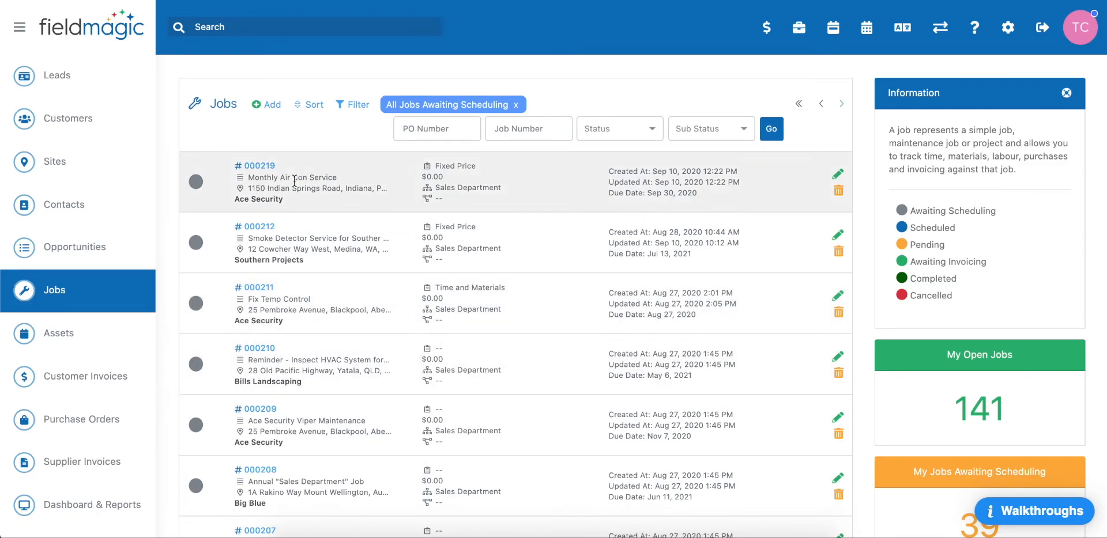
pyautogui.click(258, 165)
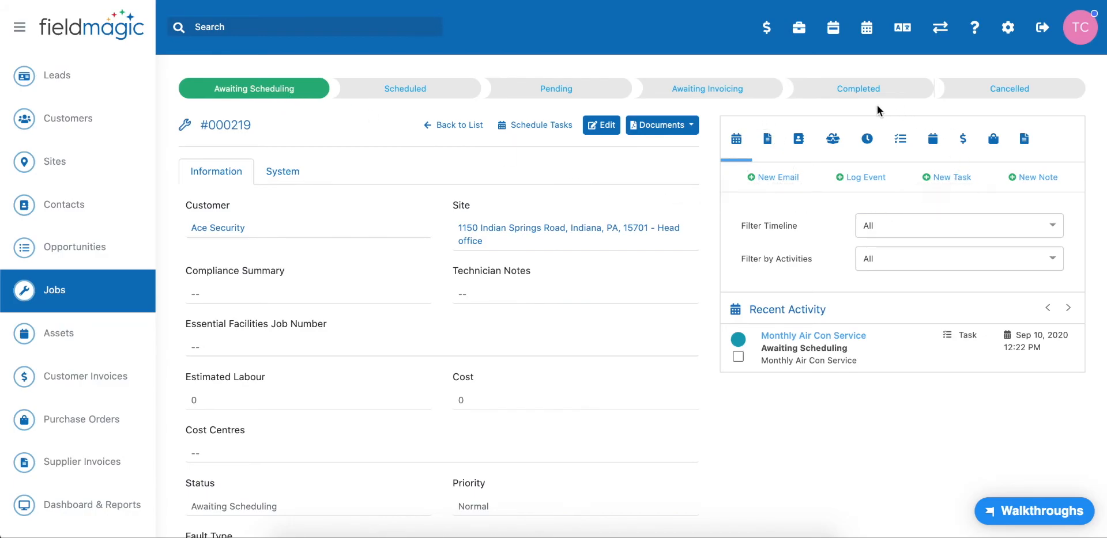
# - Review the job's linked assets, linked checklists and recent activity
pyautogui.click(933, 141)
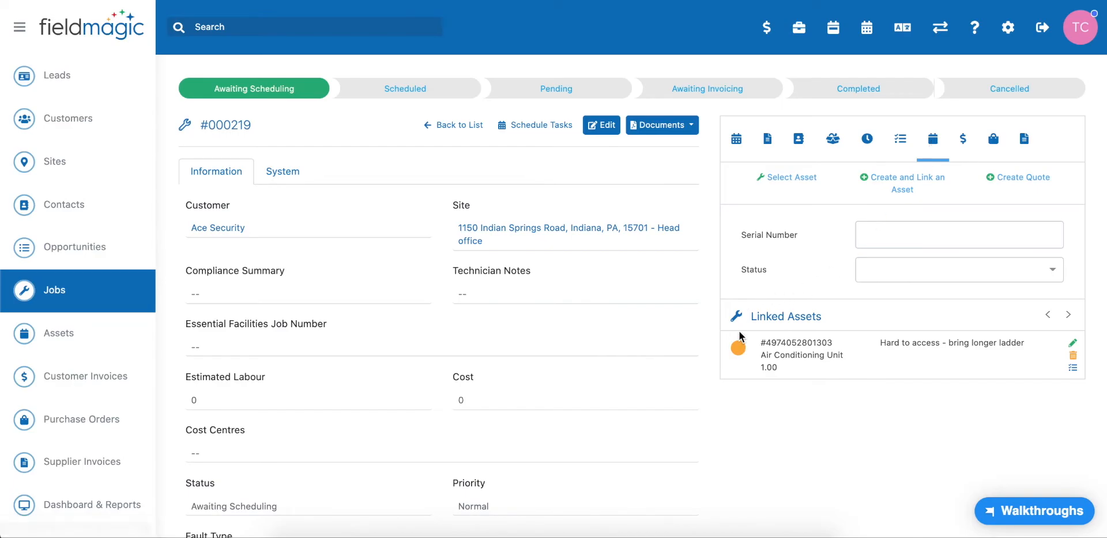
pyautogui.moveTo(741, 352)
pyautogui.click(901, 140)
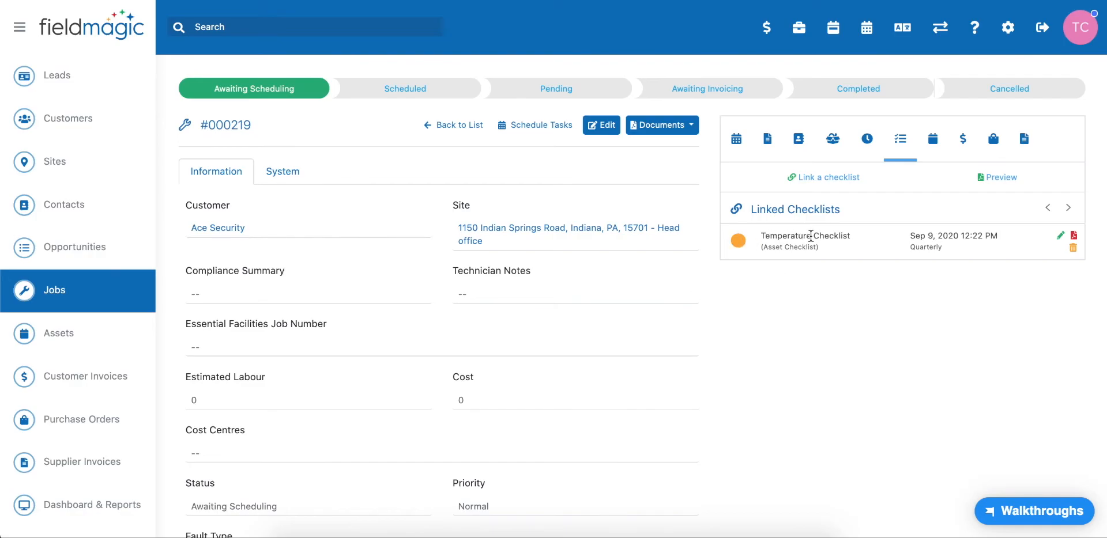
pyautogui.click(745, 141)
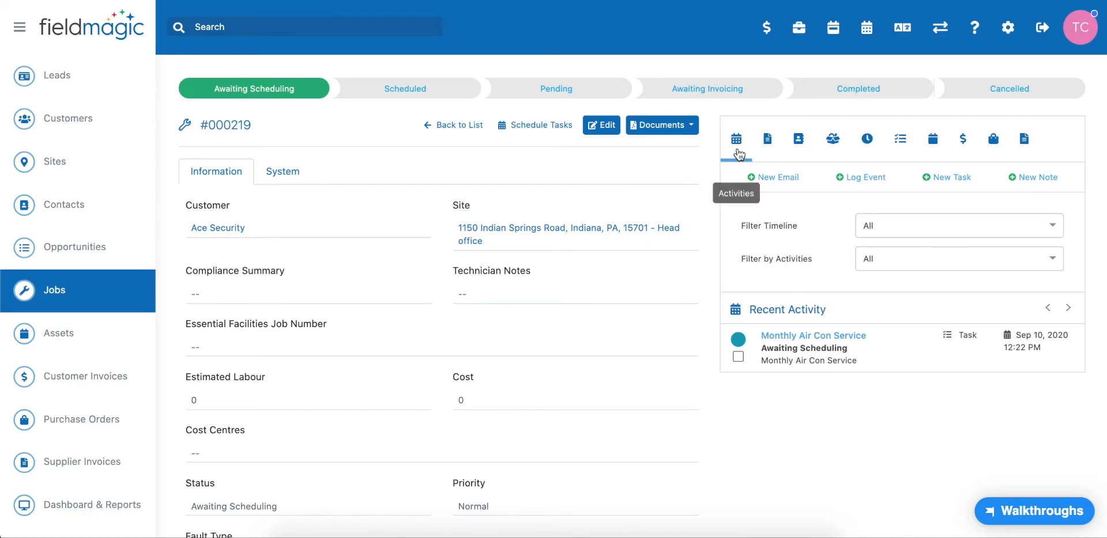
pyautogui.moveTo(784, 344)
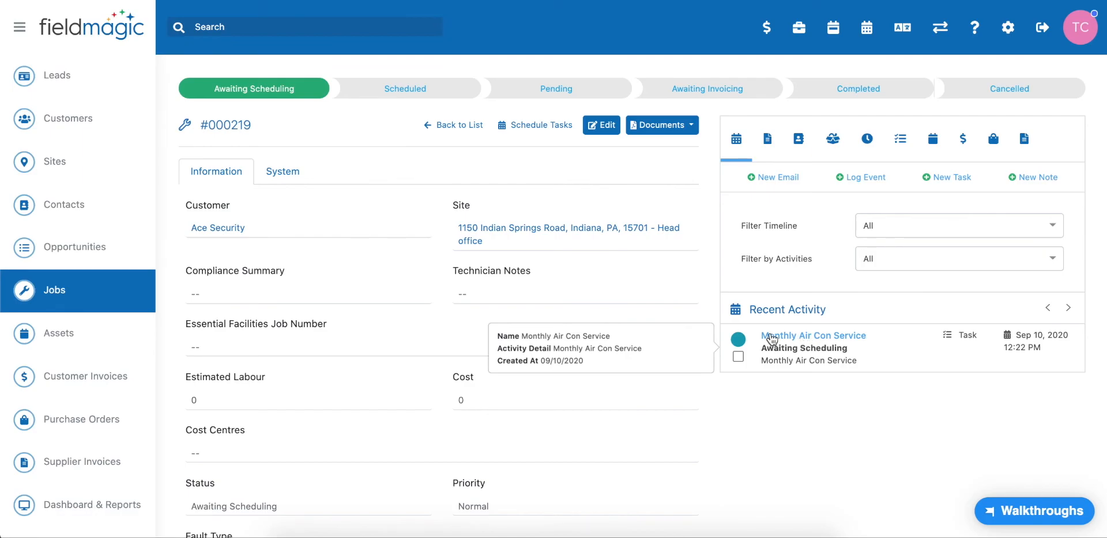
# - Schedule the Monthly Air Con Service task on September 30, 2020 for the Senior Electric technician starting around 11:30am
pyautogui.click(531, 126)
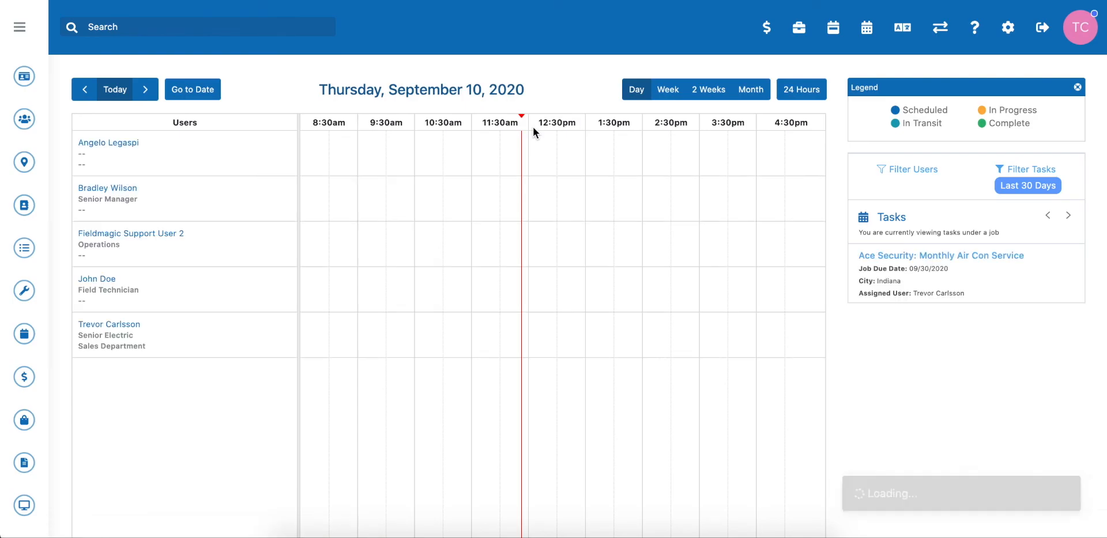
pyautogui.moveTo(907, 280)
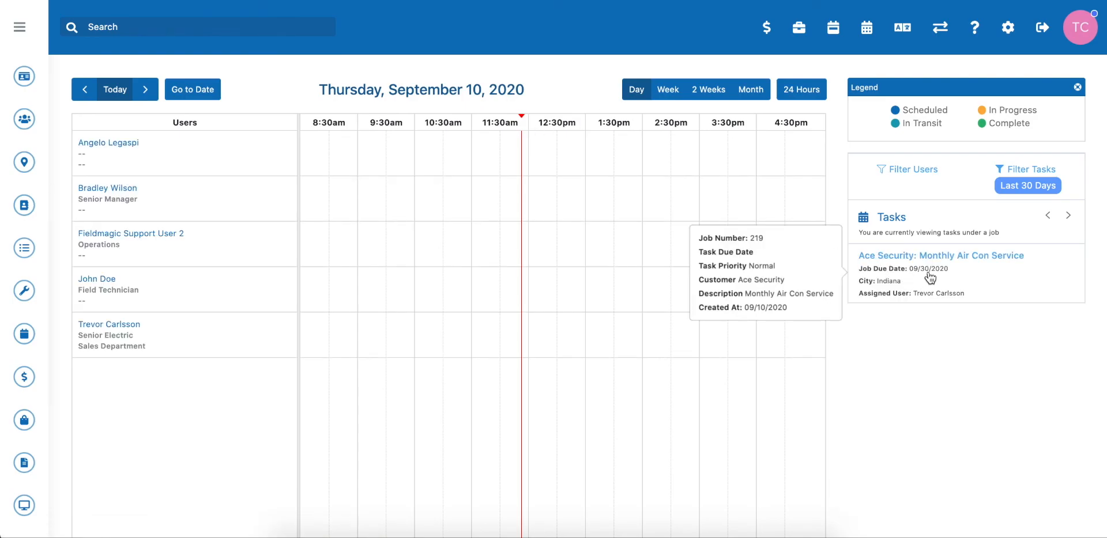
pyautogui.click(199, 89)
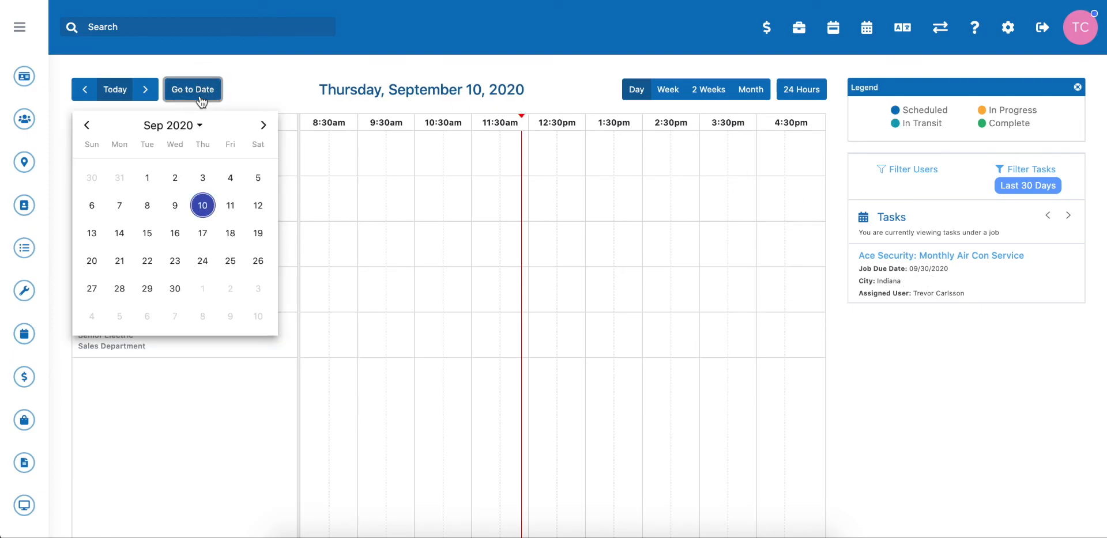
pyautogui.click(172, 290)
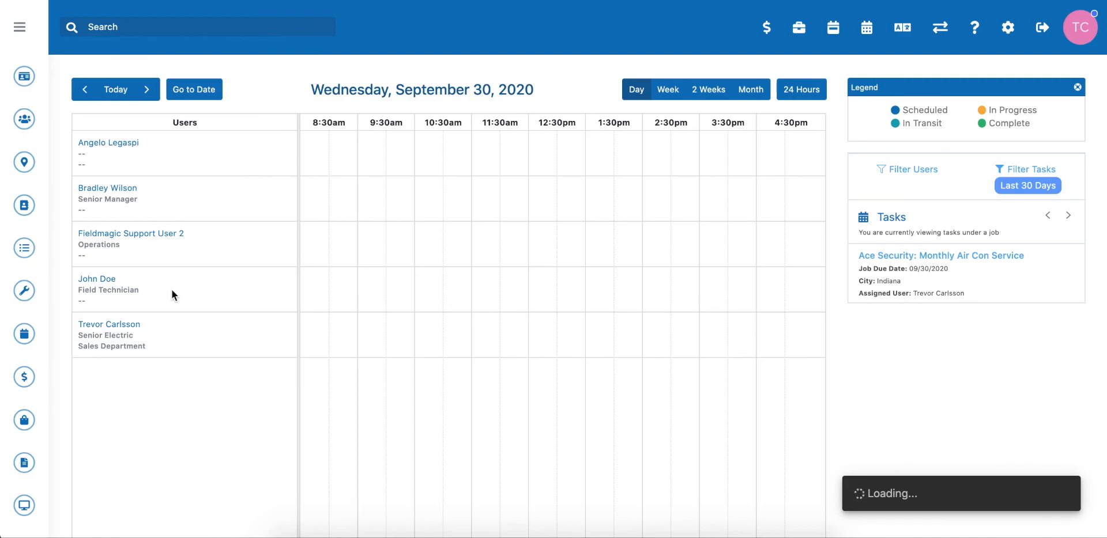
pyautogui.moveTo(925, 266); pyautogui.dragTo(485, 333)
pyautogui.moveTo(555, 331); pyautogui.dragTo(504, 326)
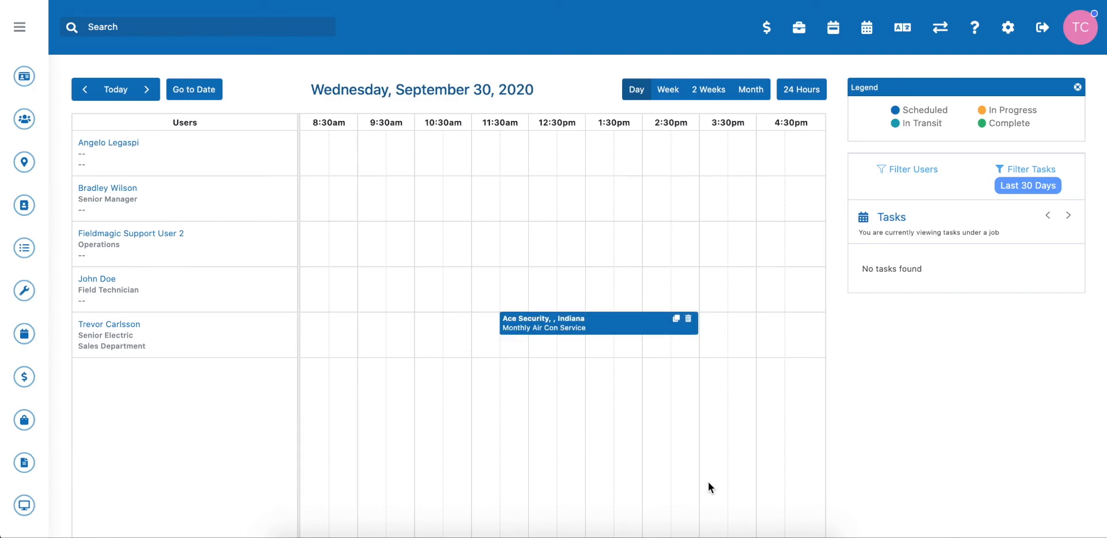